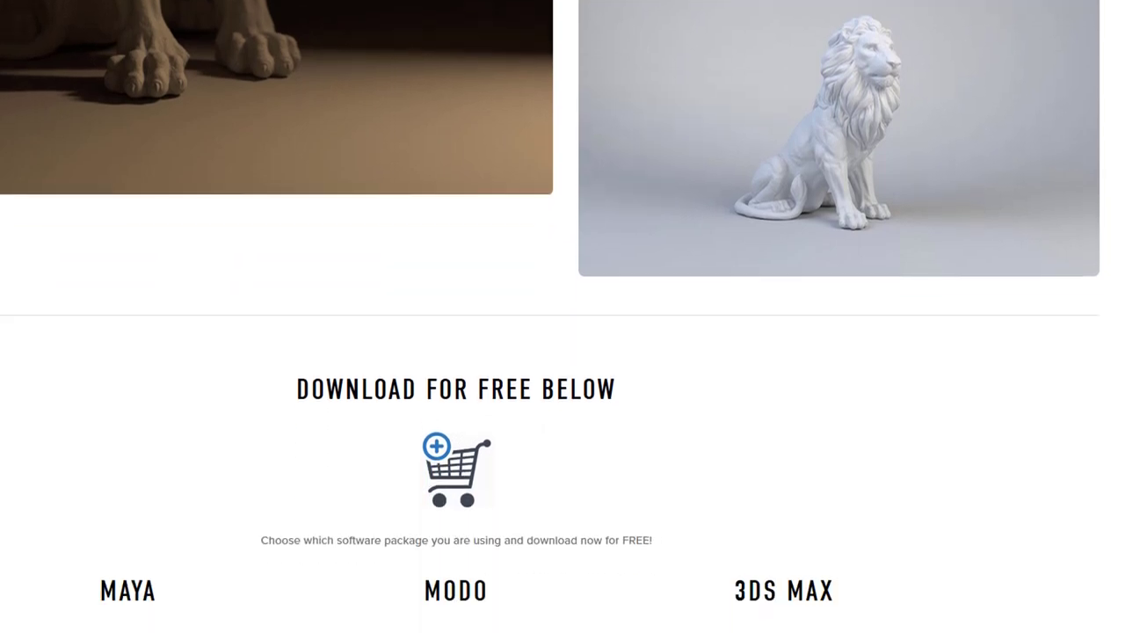
- Scroll down the 32bit Studios page to the VRay and Arnold download options for Maya
scroll(563, 316, down, 5)
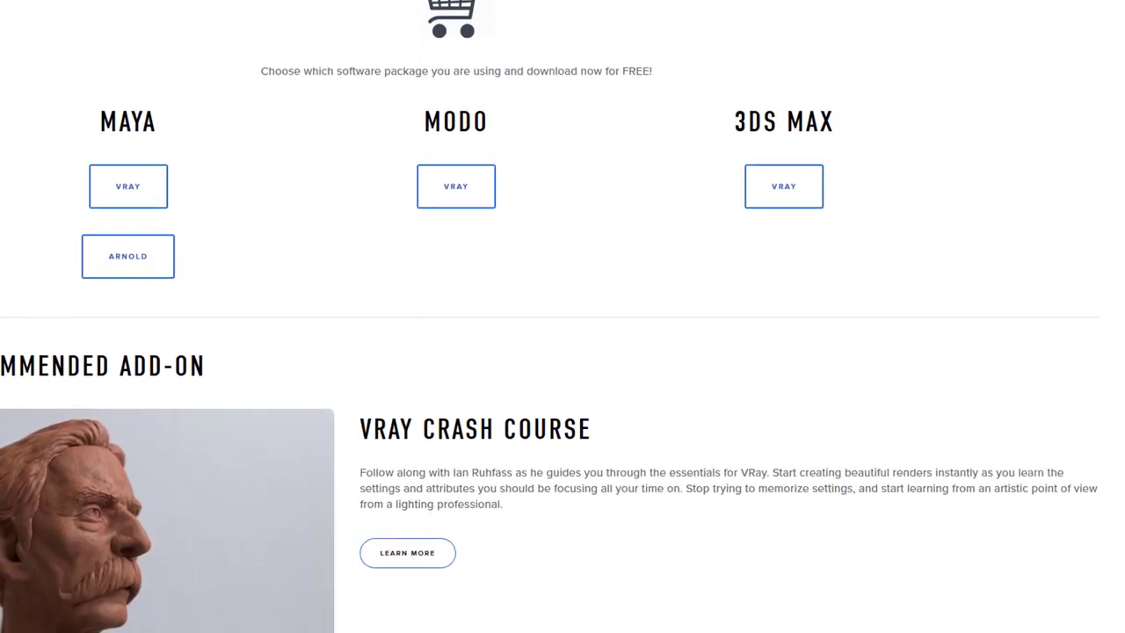
scroll(562, 316, down, 1)
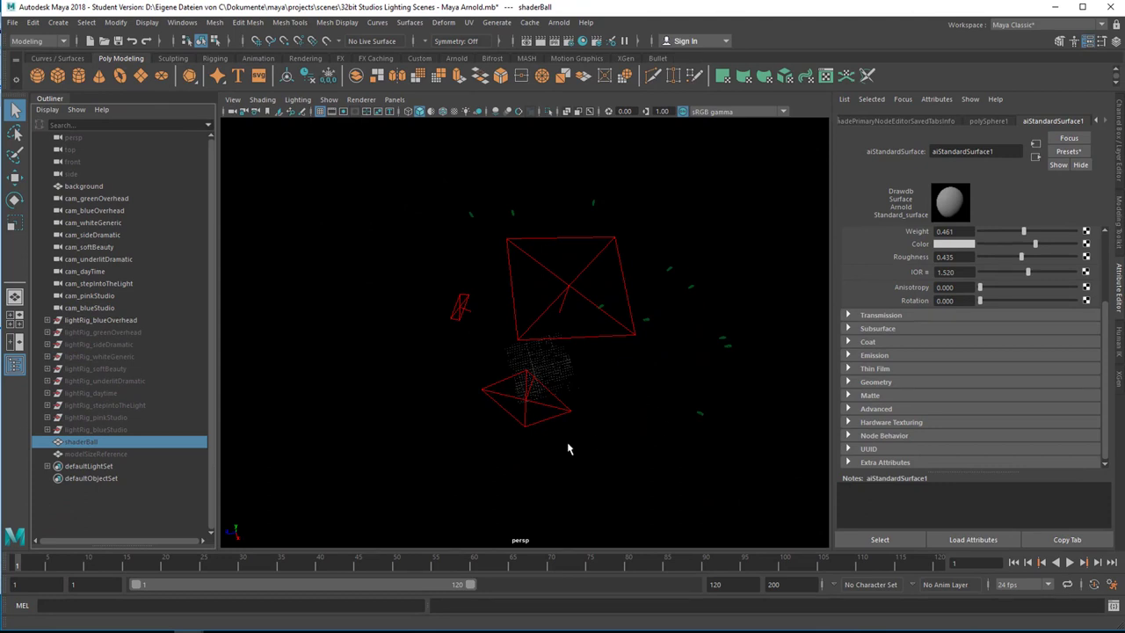
mouse_move(566, 467)
alt+mouse_down()
mouse_move(572, 434)
mouse_move(564, 459)
alt+mouse_up()
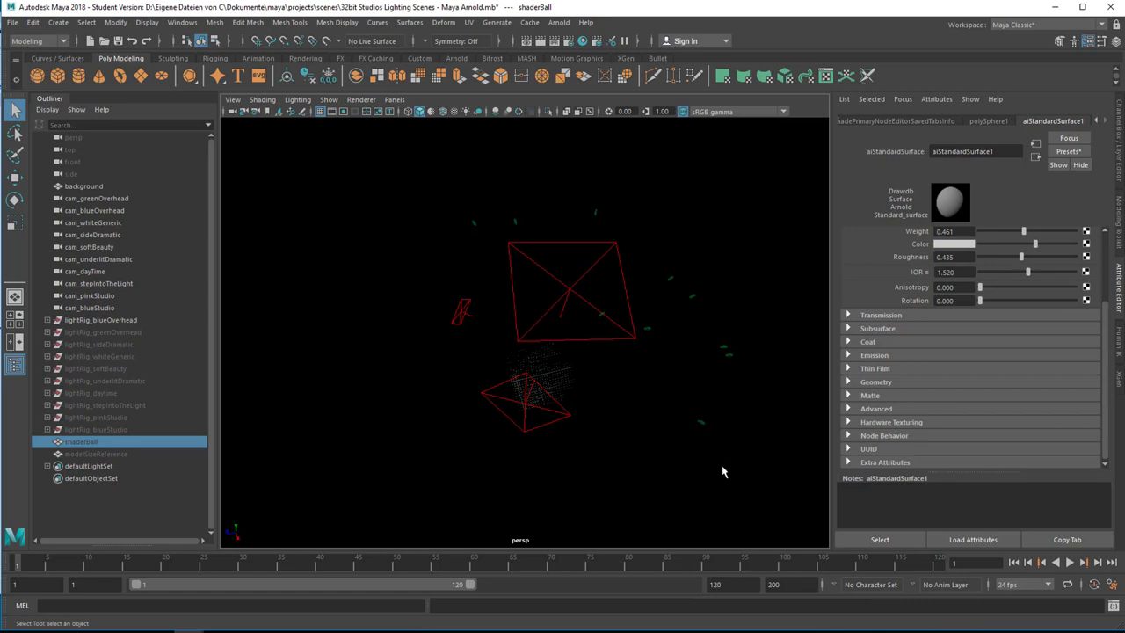
- Frame all and tumble around the dark sphere, viewing it from below, the side and into the bowl
key(a)
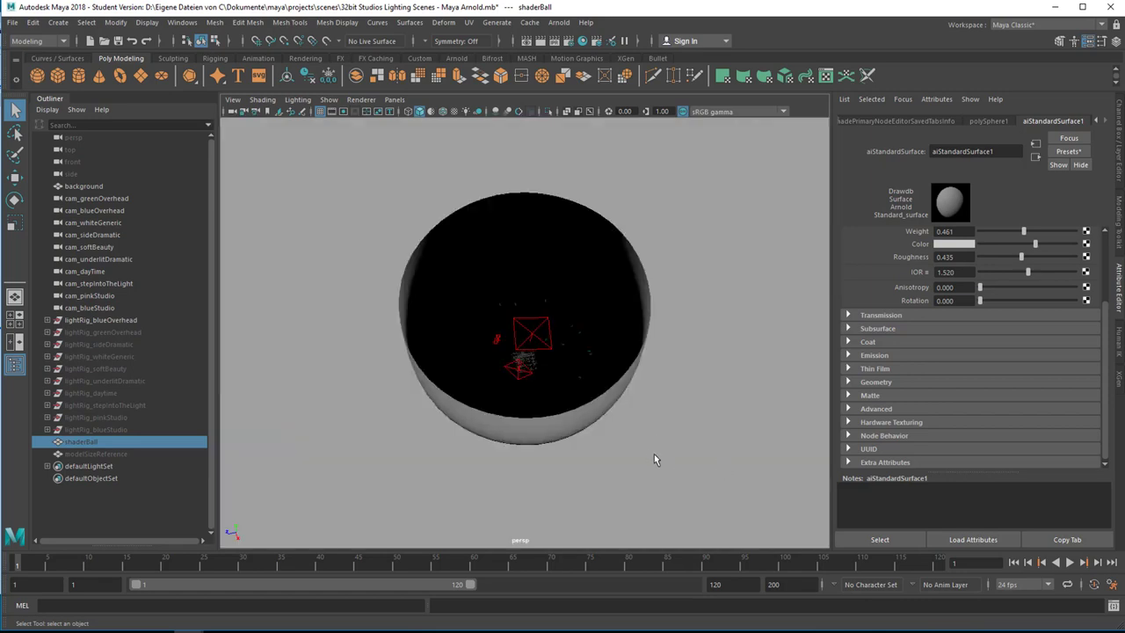
alt+drag(634, 438, 654, 322)
alt+drag(550, 407, 566, 541)
alt+right_drag(565, 541, 566, 452)
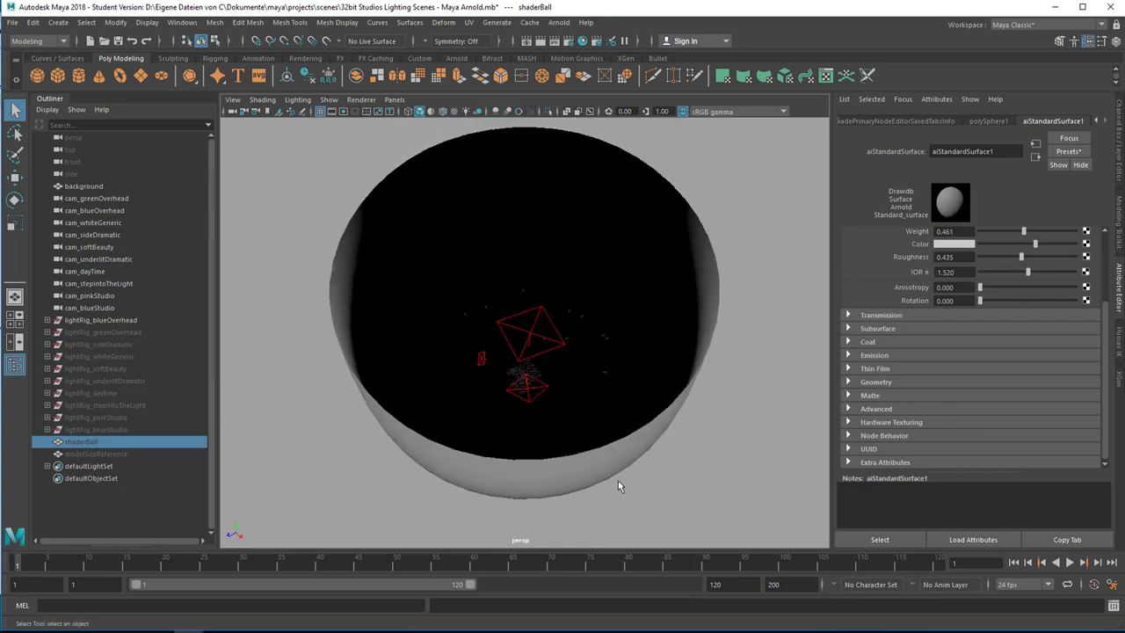
mouse_move(618, 485)
alt+mouse_down()
mouse_move(620, 468)
mouse_move(617, 482)
alt+mouse_up()
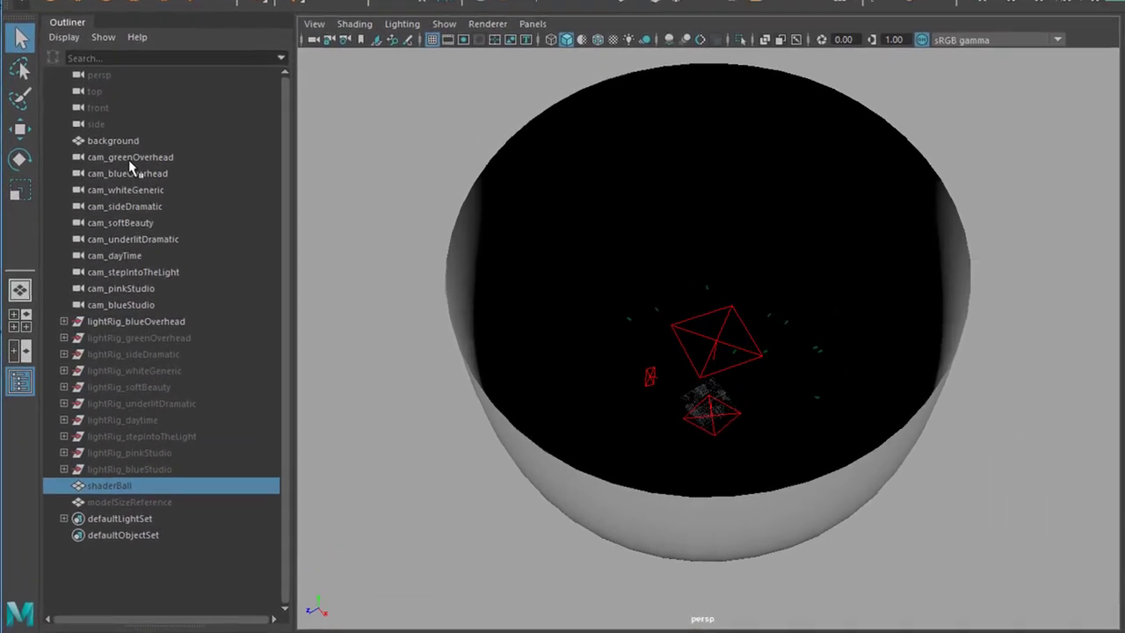
- Select the cameras in the Outliner, from cam_greenOverhead through cam_blueStudio
click(123, 167)
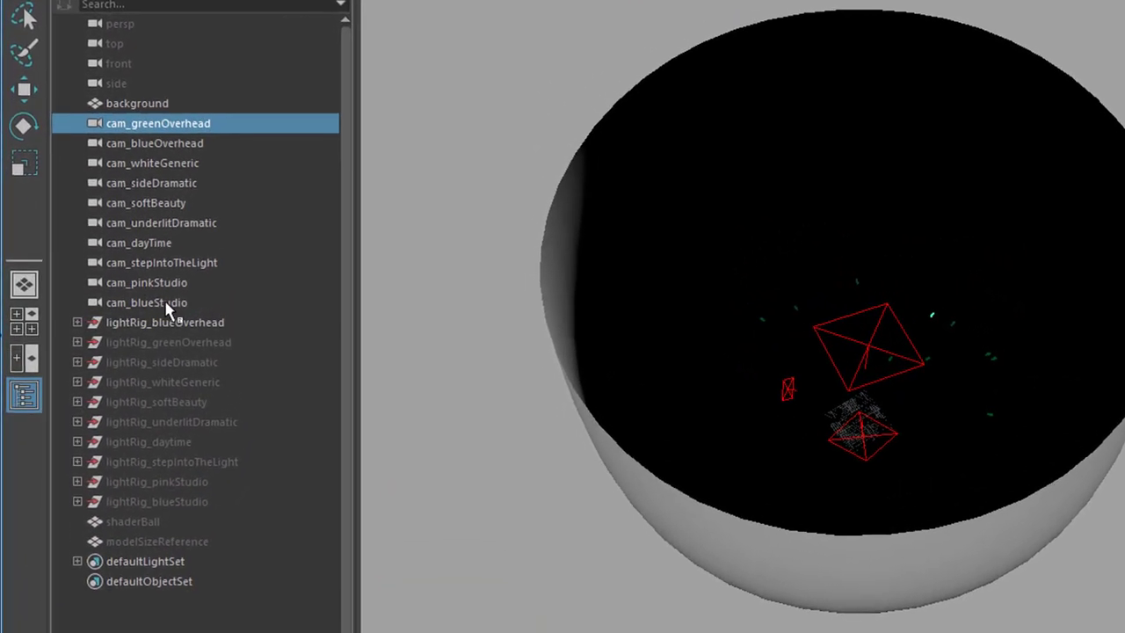
shift+click(171, 302)
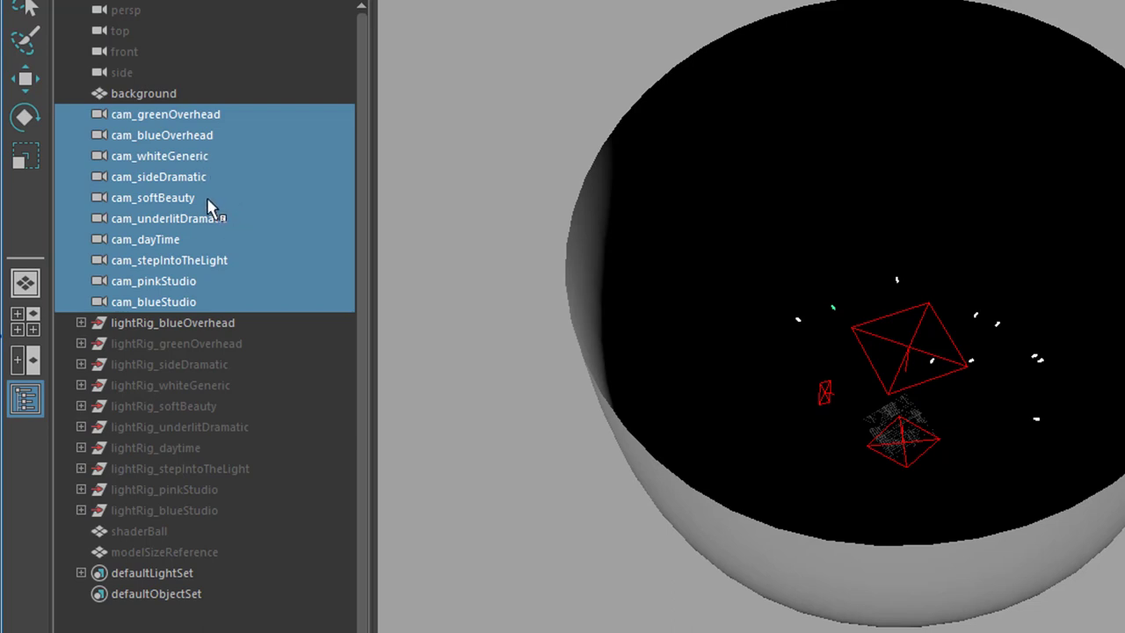
drag(197, 204, 222, 269)
drag(194, 298, 216, 303)
drag(260, 437, 230, 632)
drag(185, 419, 198, 161)
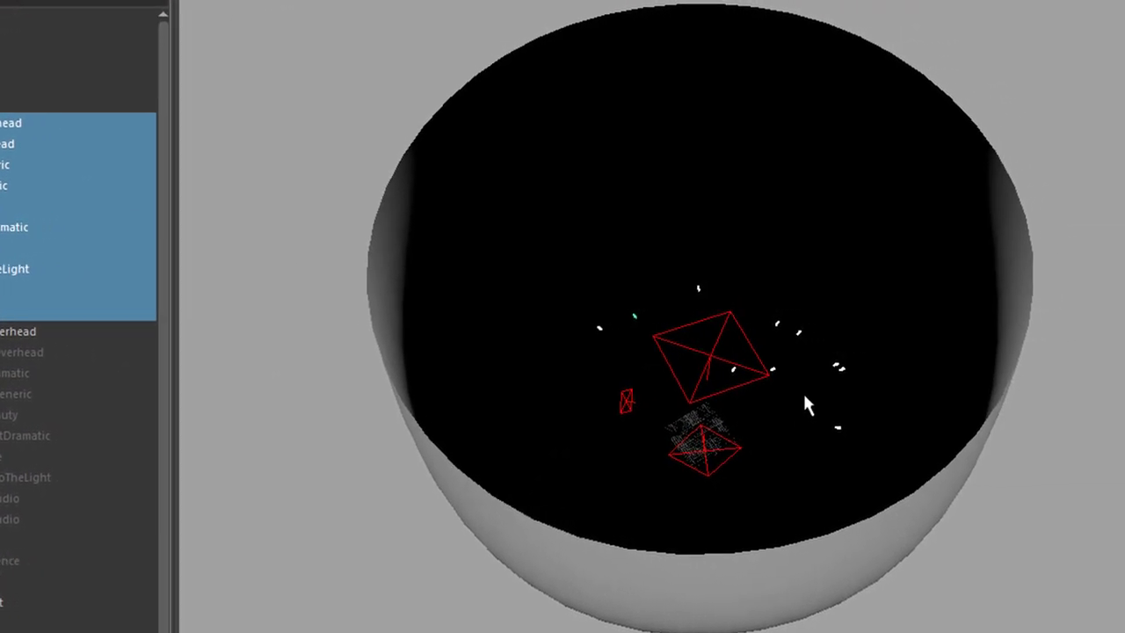
- Frame the selected cameras, tumble around the cluster, and pick cam_sideDramatic in the viewport
key(f)
alt+drag(708, 430, 650, 444)
scroll(651, 444, down, 3)
alt+drag(406, 459, 519, 472)
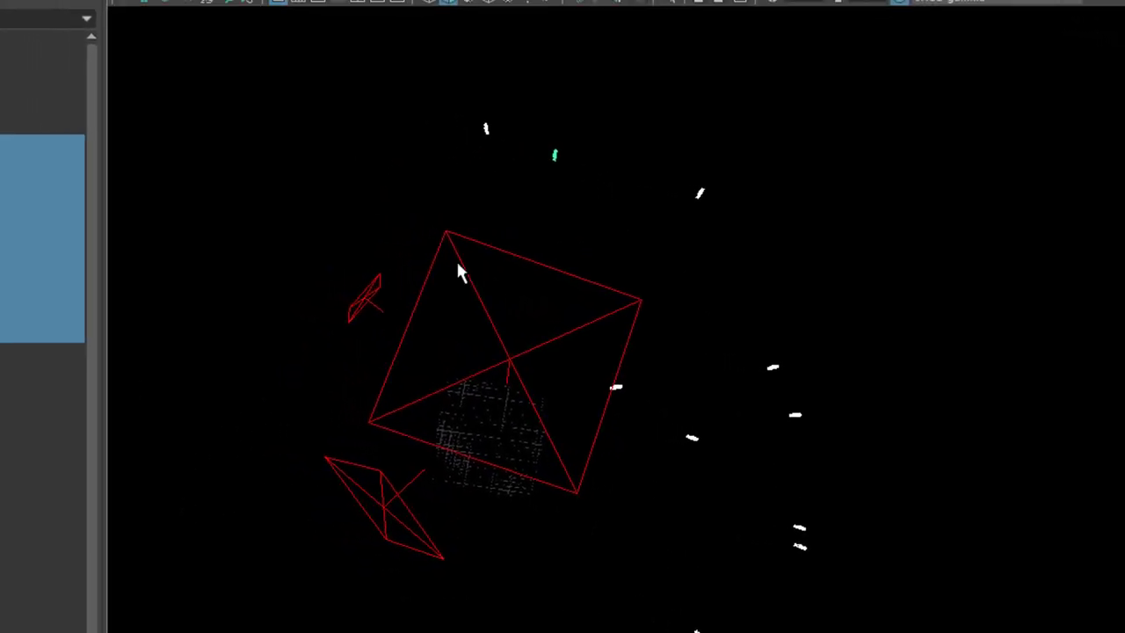
click(610, 152)
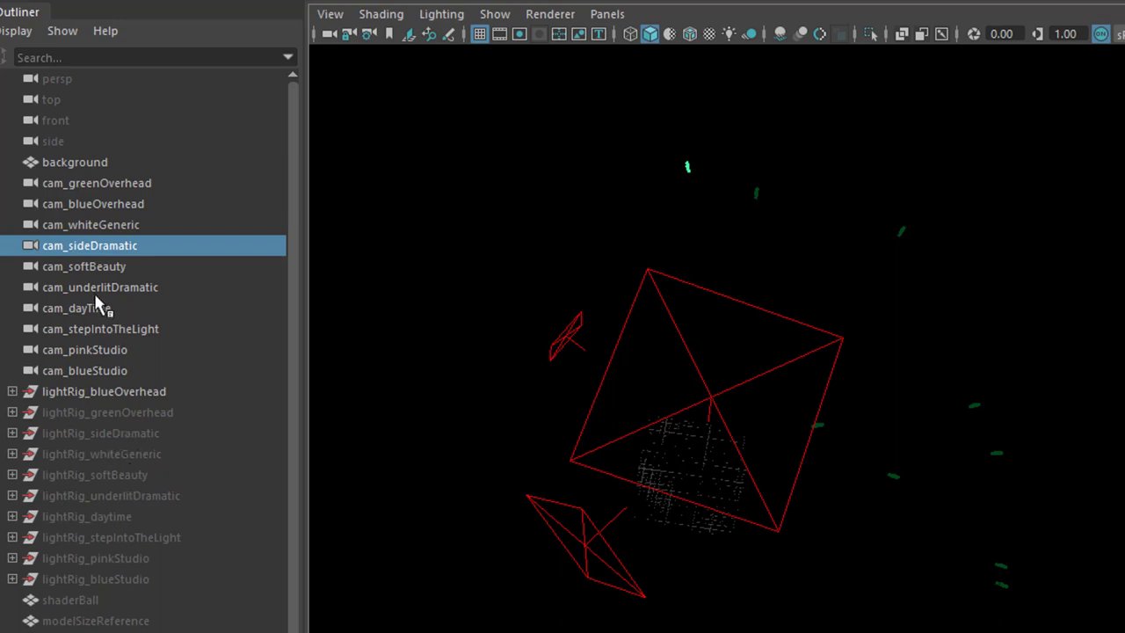
drag(72, 254, 91, 237)
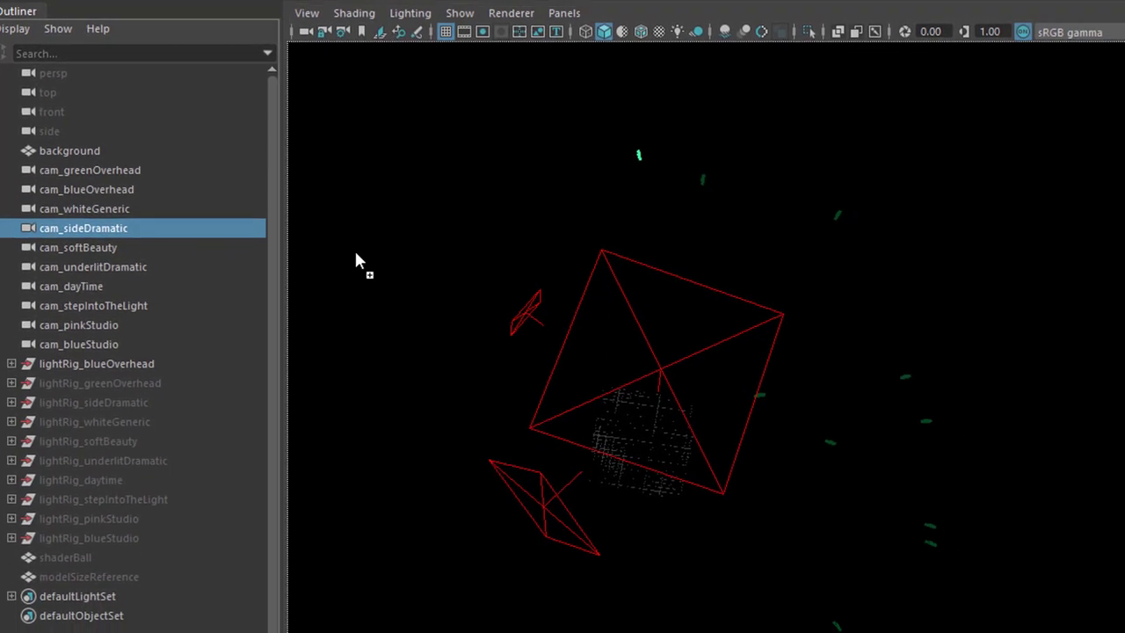
- Look through cam_sideDramatic to show its 1920x1080 camera frame
key(ctrl+shift+l)
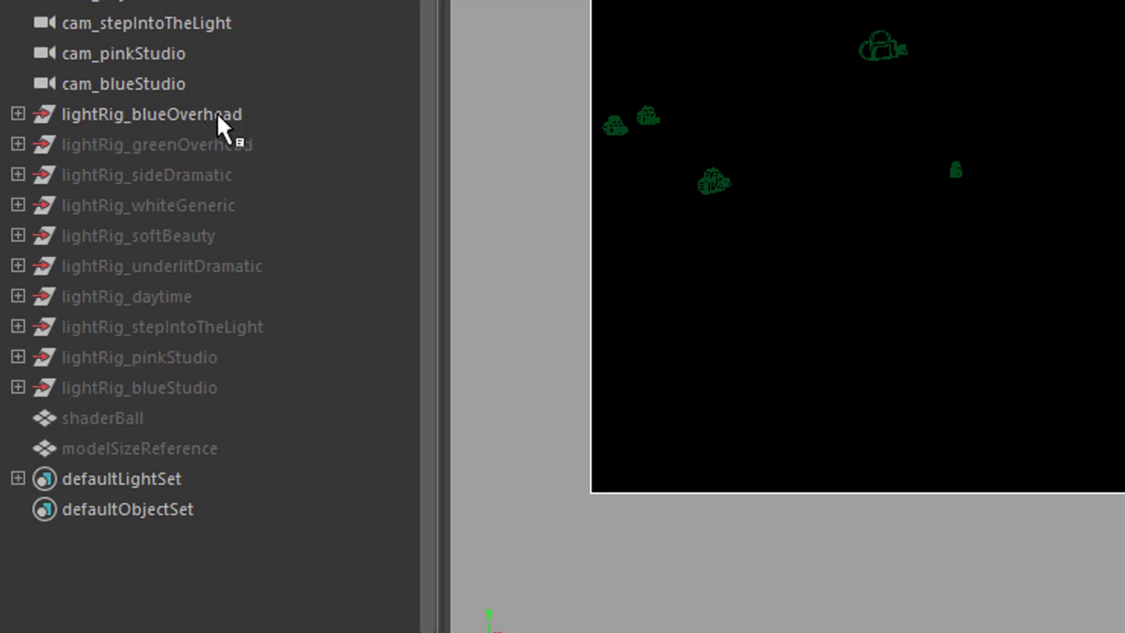
- Hide lightRig_blueOverhead and unhide lightRig_sideDramatic with Shift+H
click(216, 113)
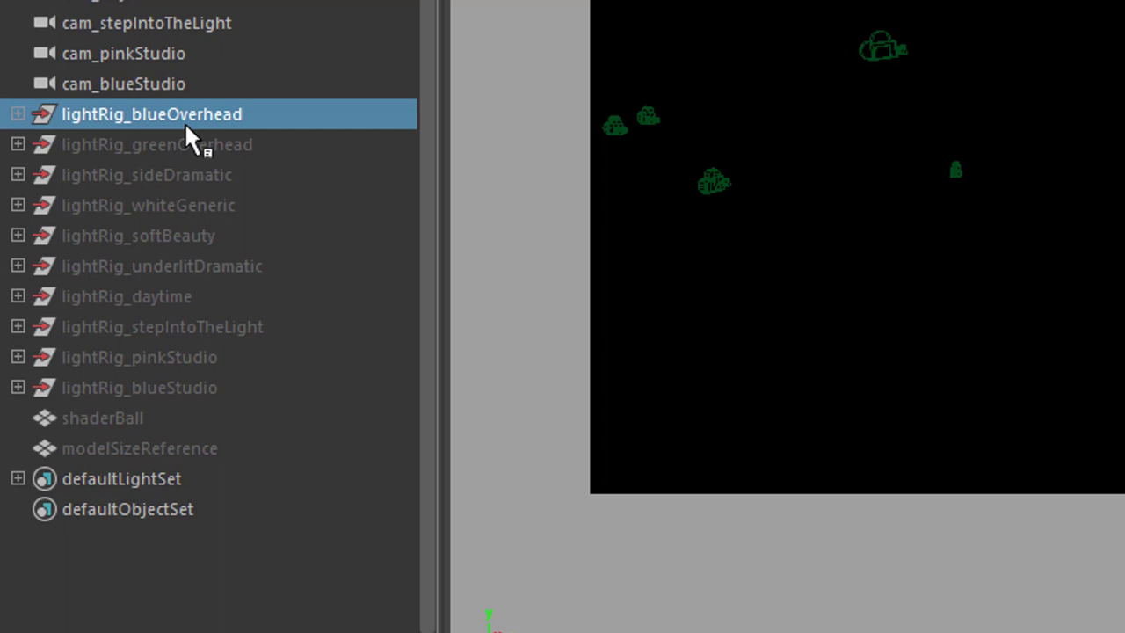
ctrl+click(186, 126)
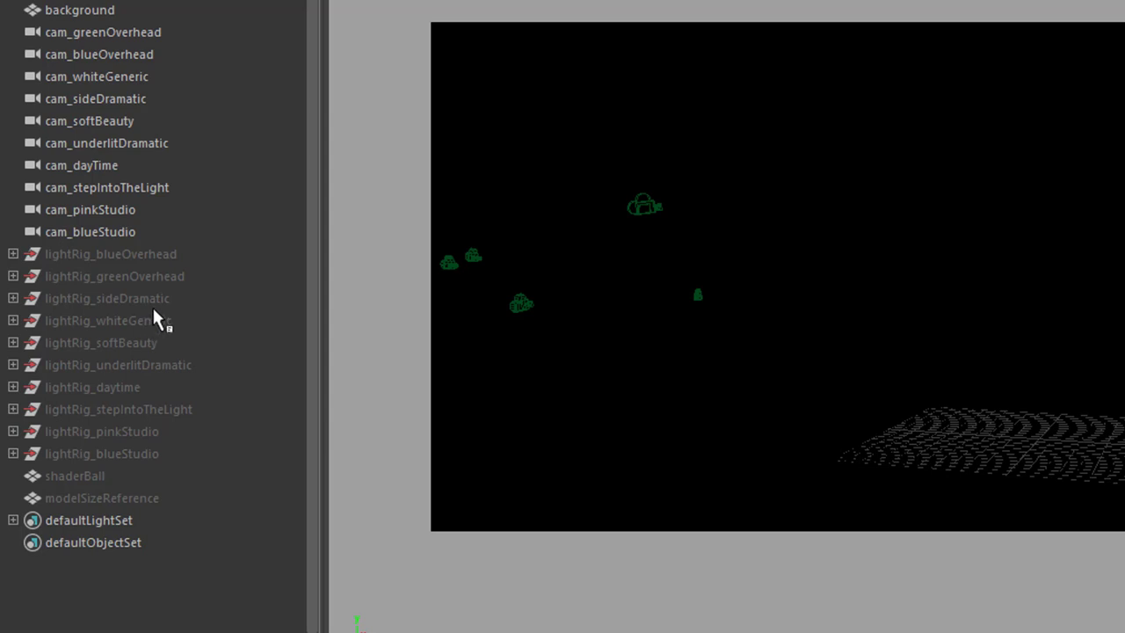
click(194, 298)
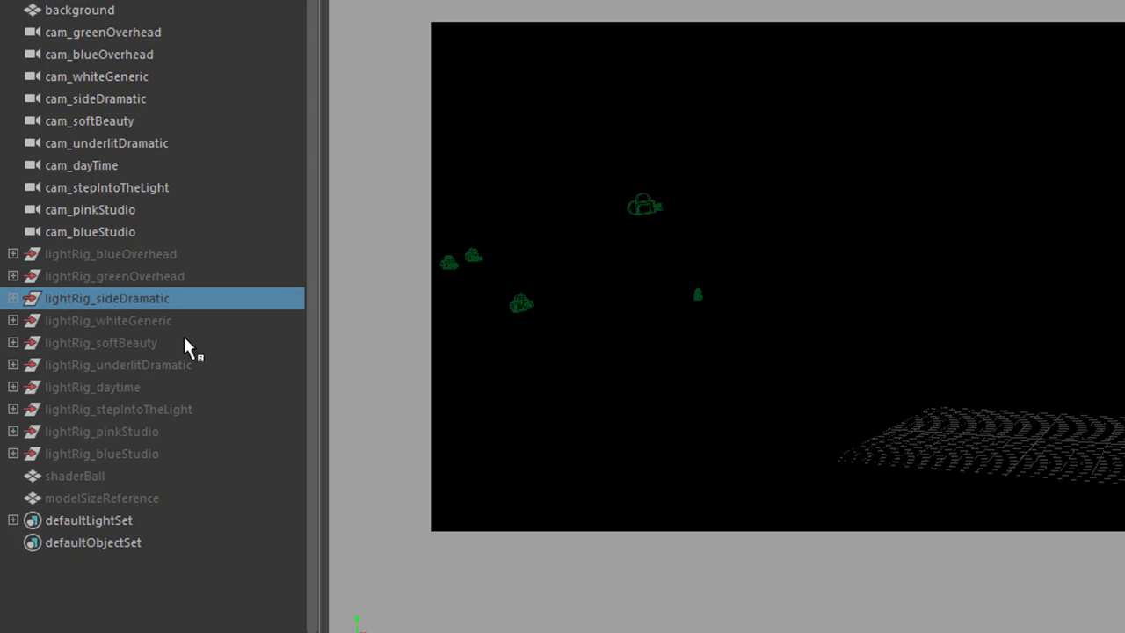
key(shift+h)
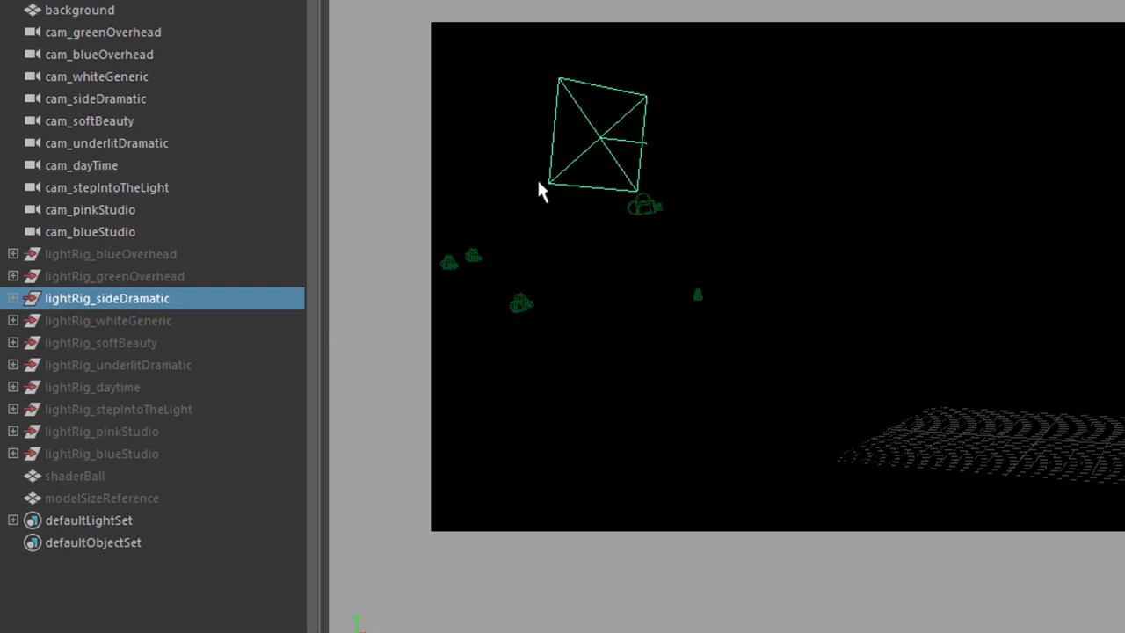
- Expand lightRig_sideDramatic to show aiAreaLight4, then expand defaultLightSet's light list
click(13, 298)
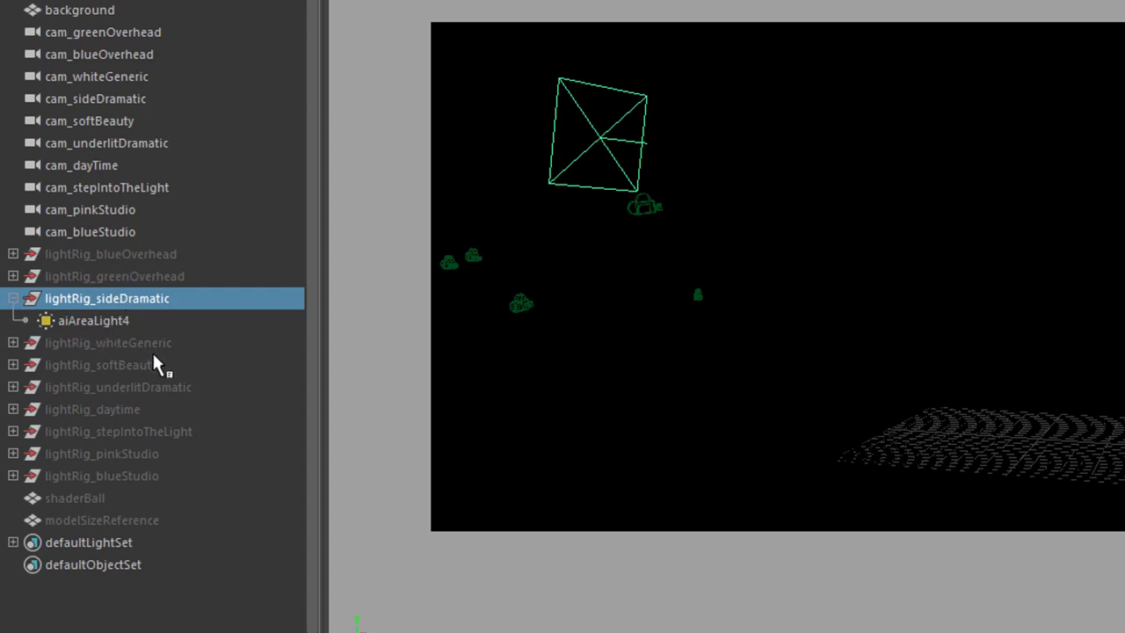
click(14, 543)
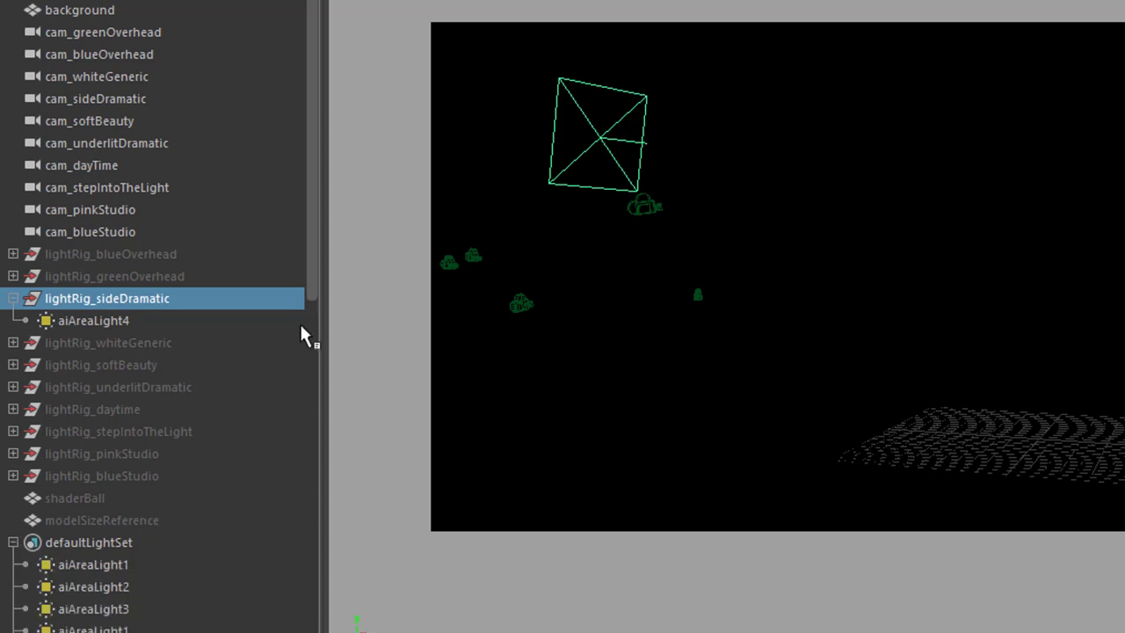
drag(313, 289, 265, 579)
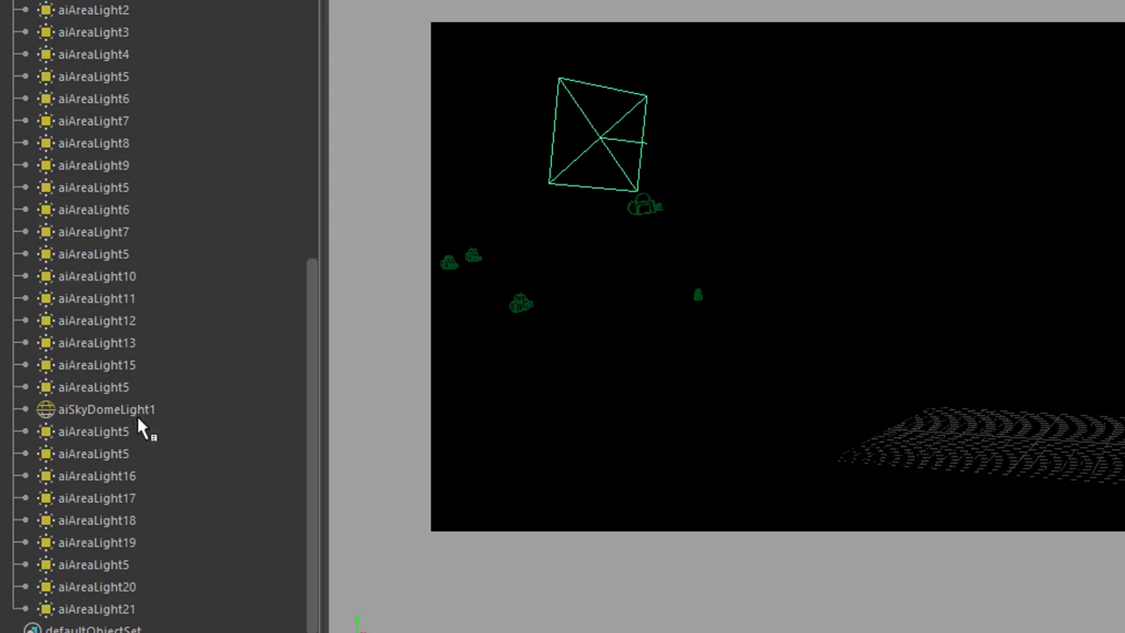
drag(311, 410, 183, 198)
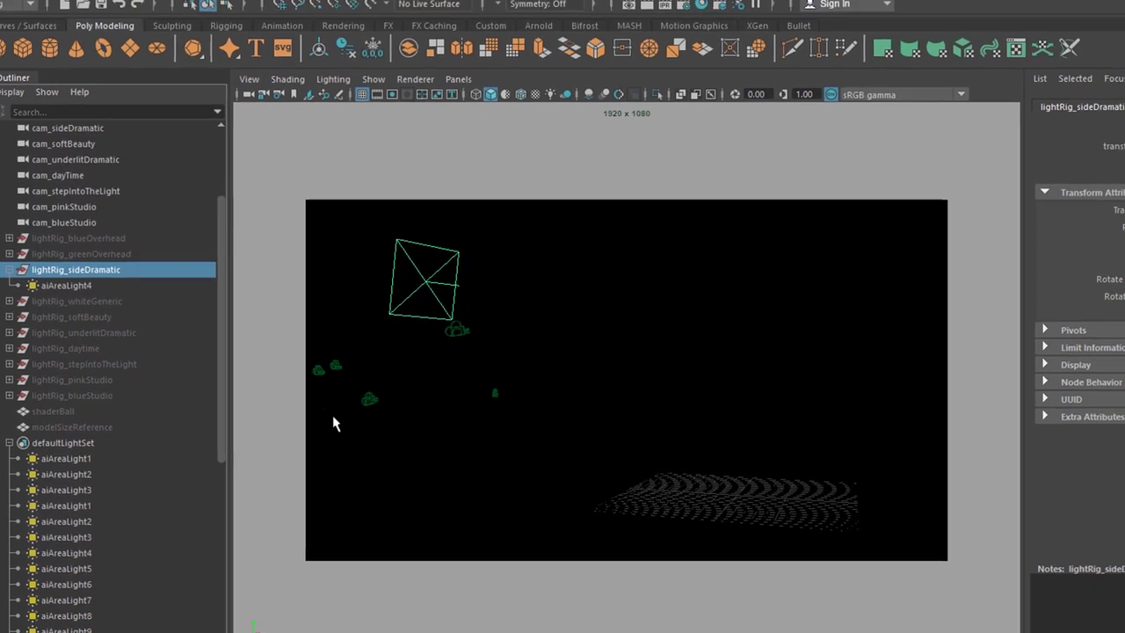
click(644, 5)
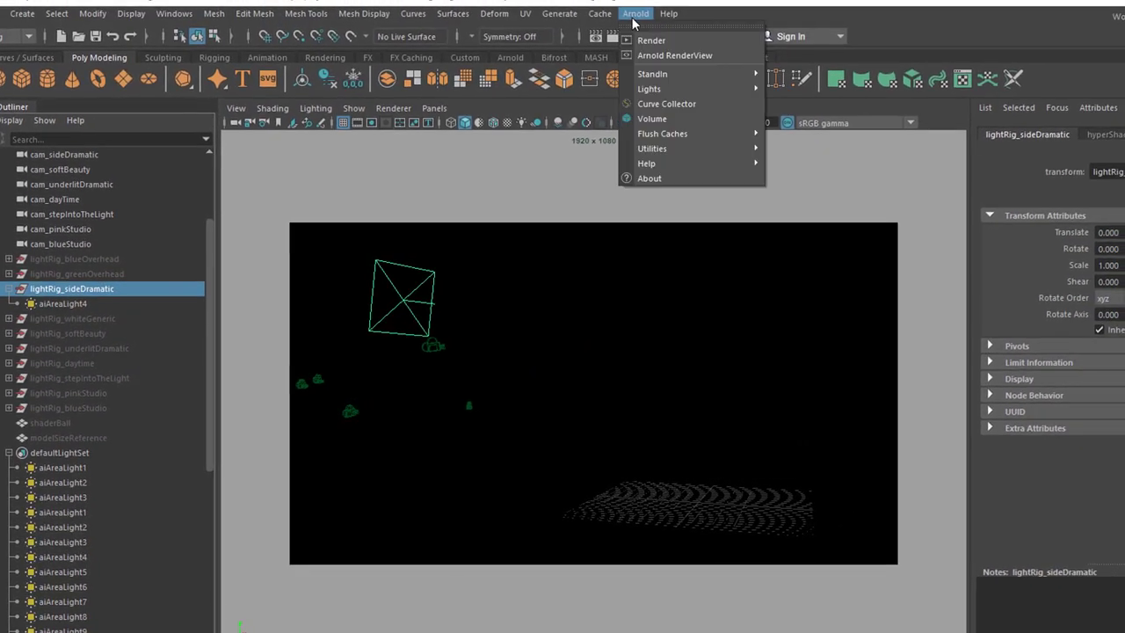
click(653, 31)
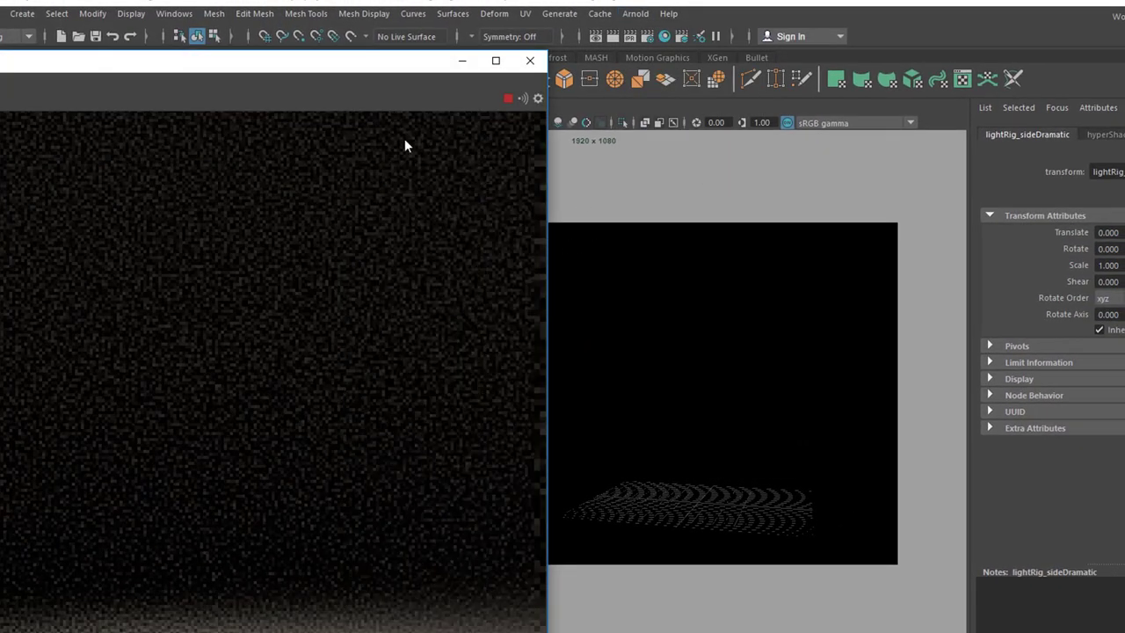
drag(369, 68, 757, 60)
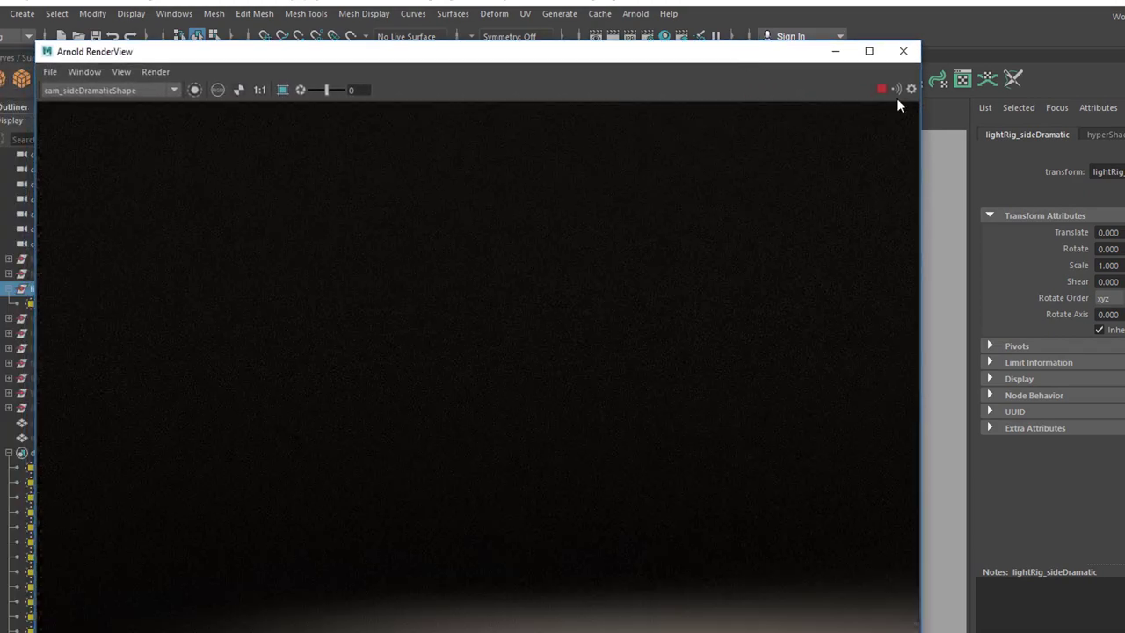
click(902, 53)
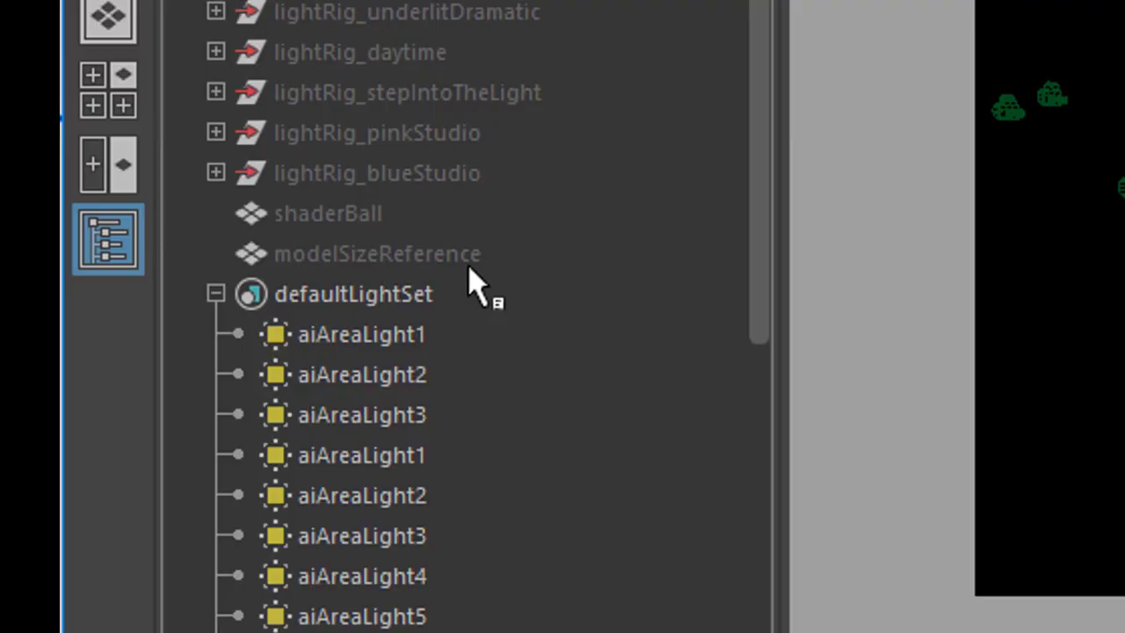
- Select modelSizeReference in the Outliner so it can be unhidden
click(468, 266)
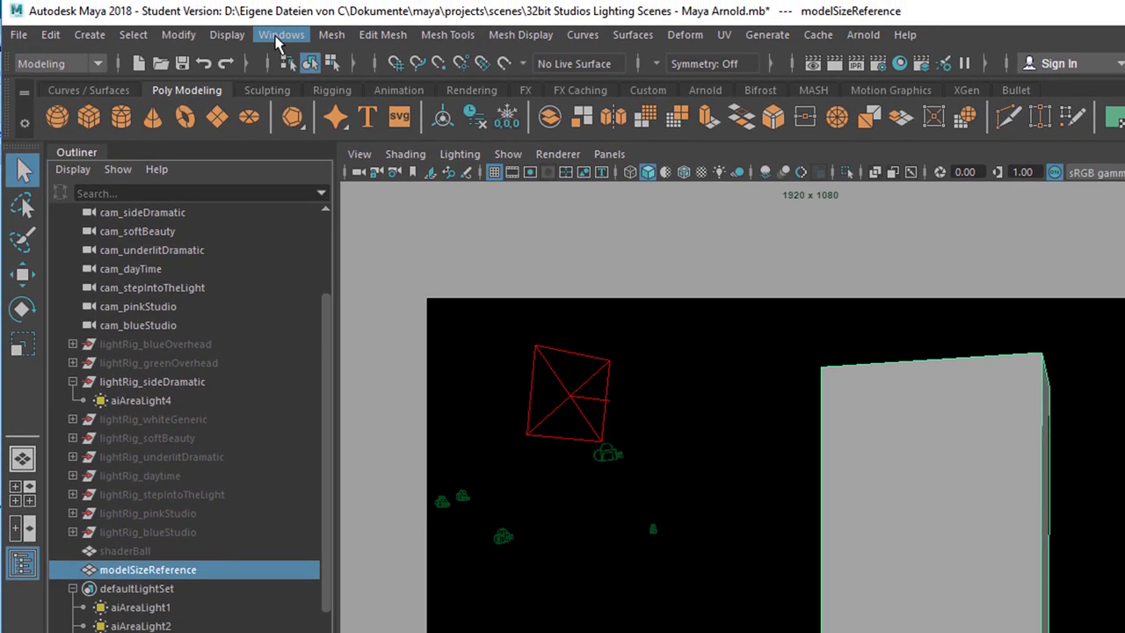
- In the Content Browser, browse to Examples > Modeling > Sculpting Base Meshes > Props for LeaflessTree
click(277, 33)
mouse_move(337, 104)
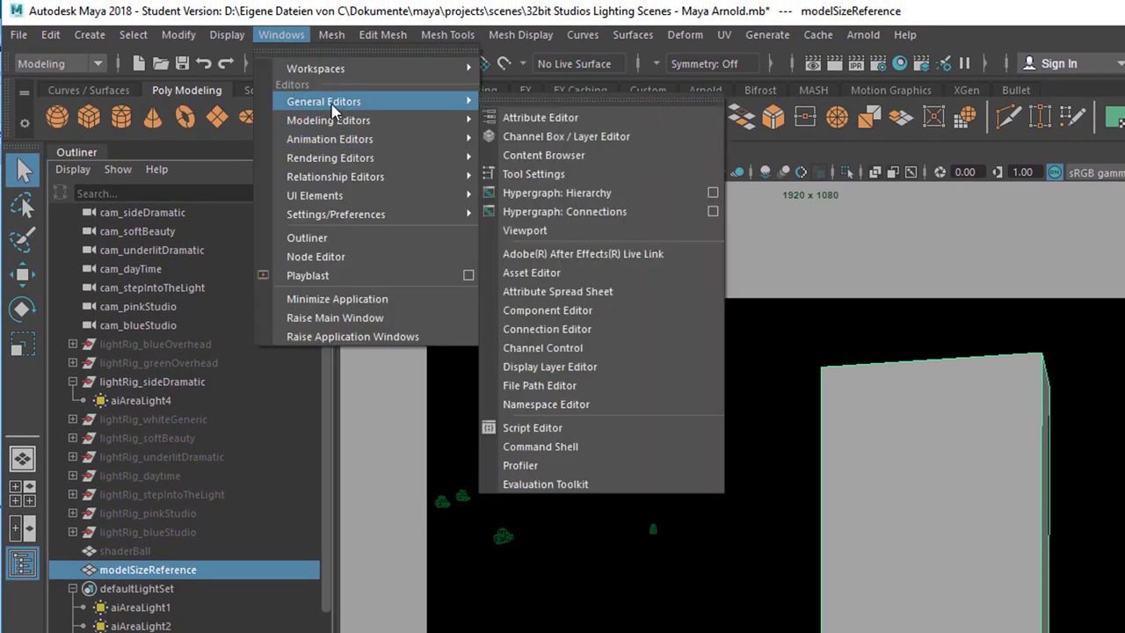
click(527, 156)
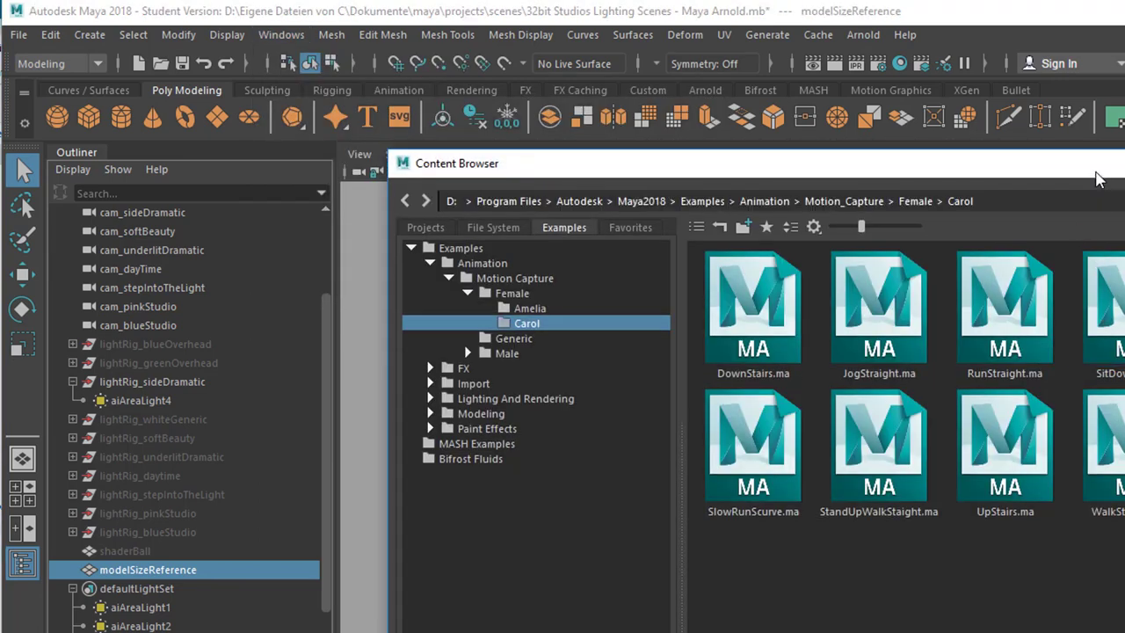
drag(1055, 171, 945, 155)
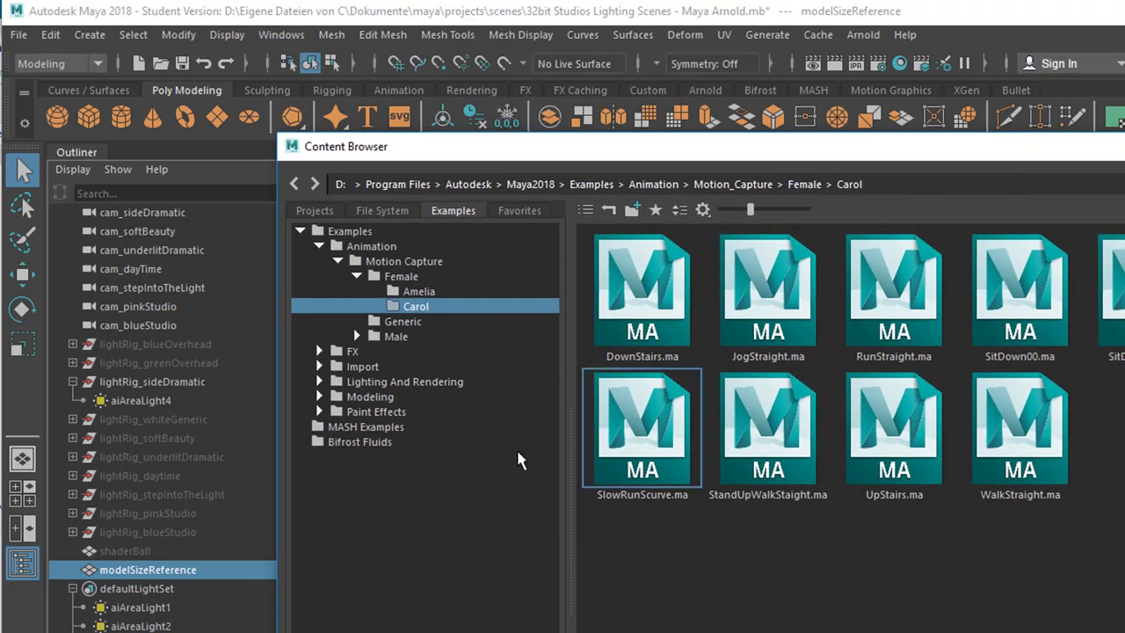
click(319, 247)
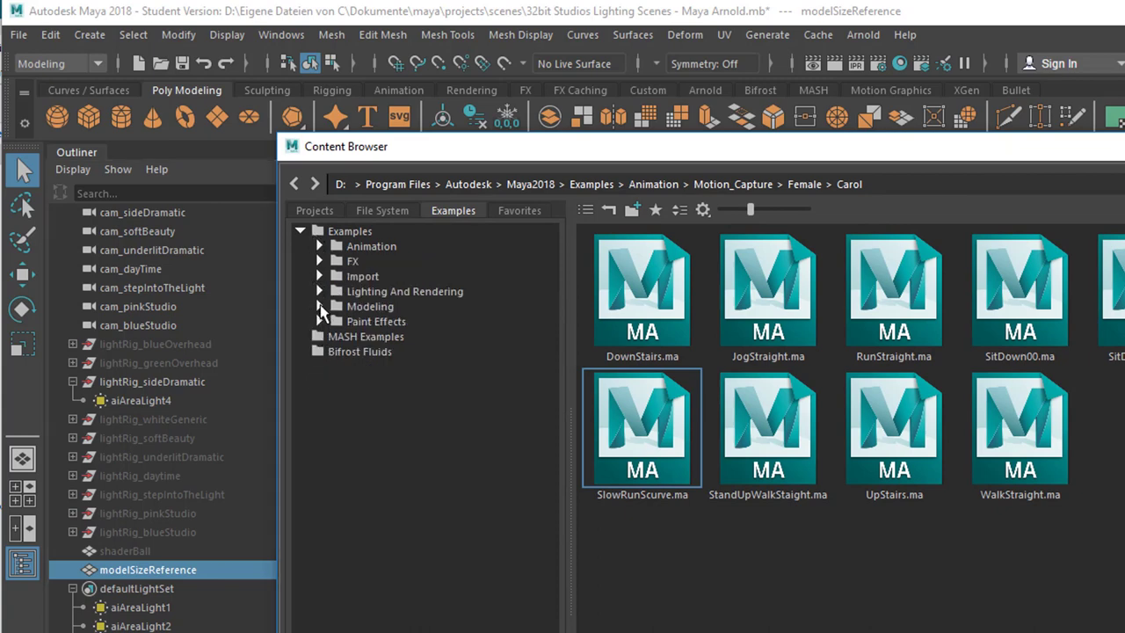
click(320, 307)
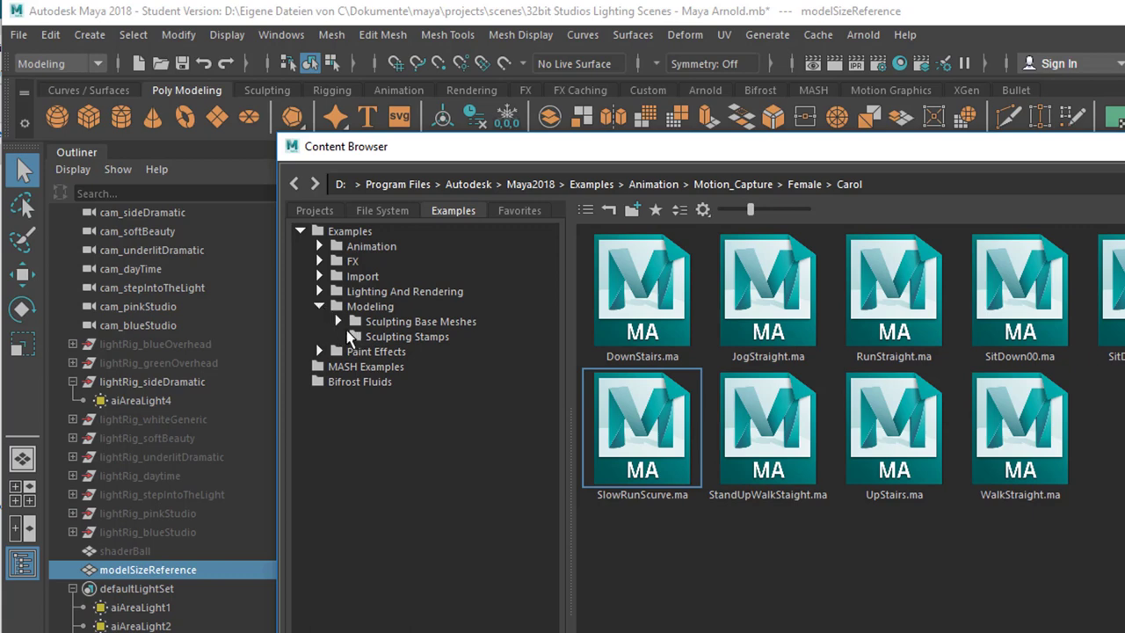
click(339, 322)
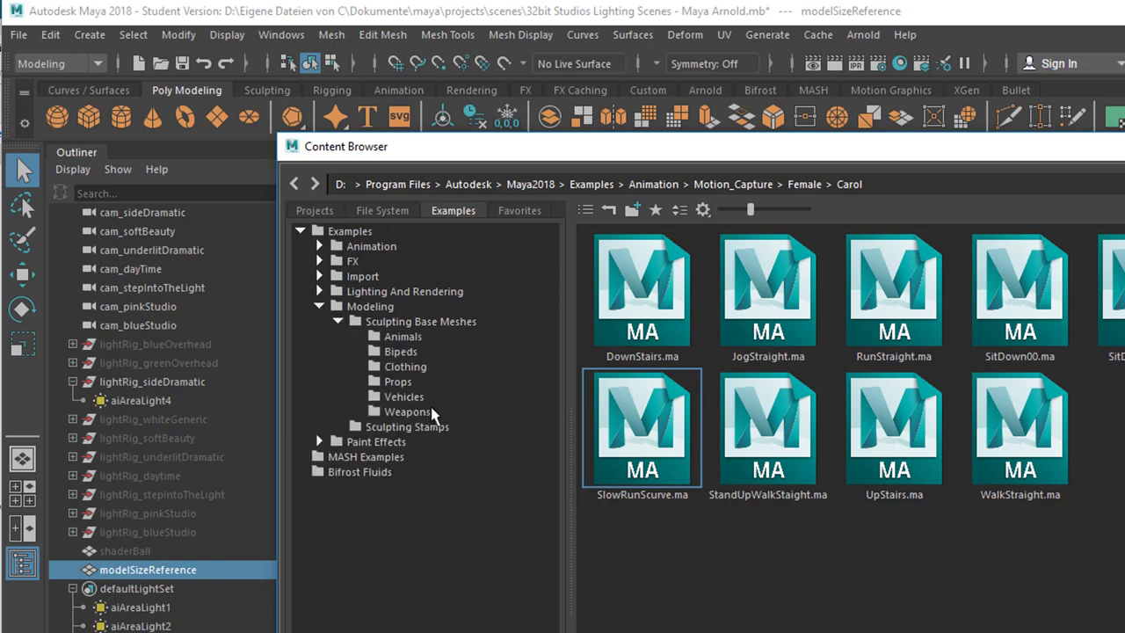
click(377, 380)
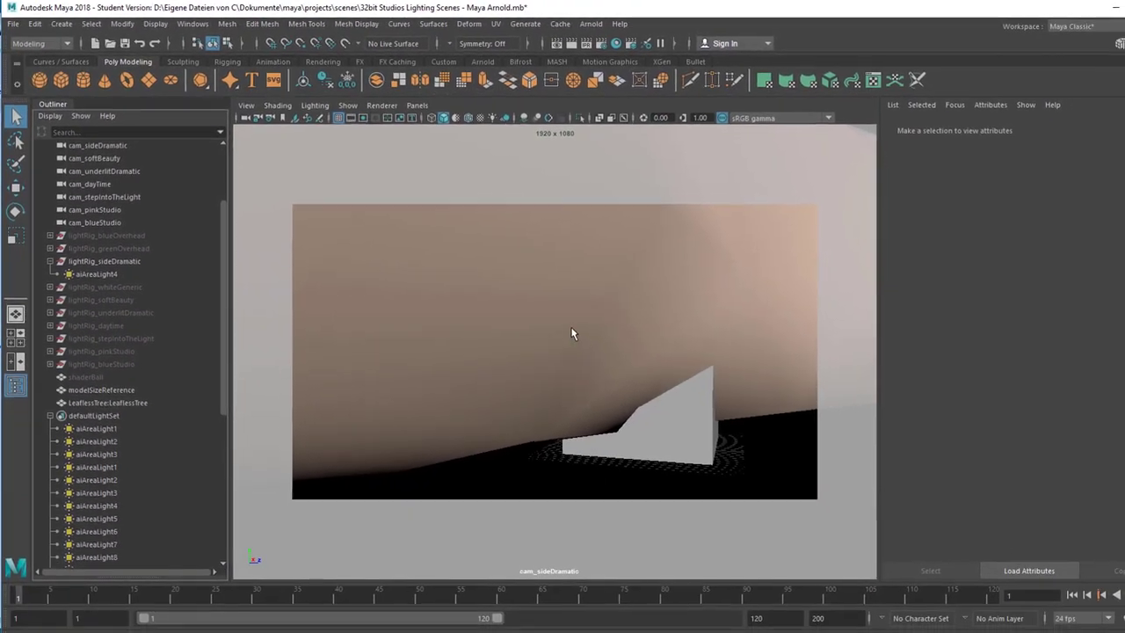
- Scale the LeaflessTree uniformly down to about 0.073 with the Scale tool
click(546, 335)
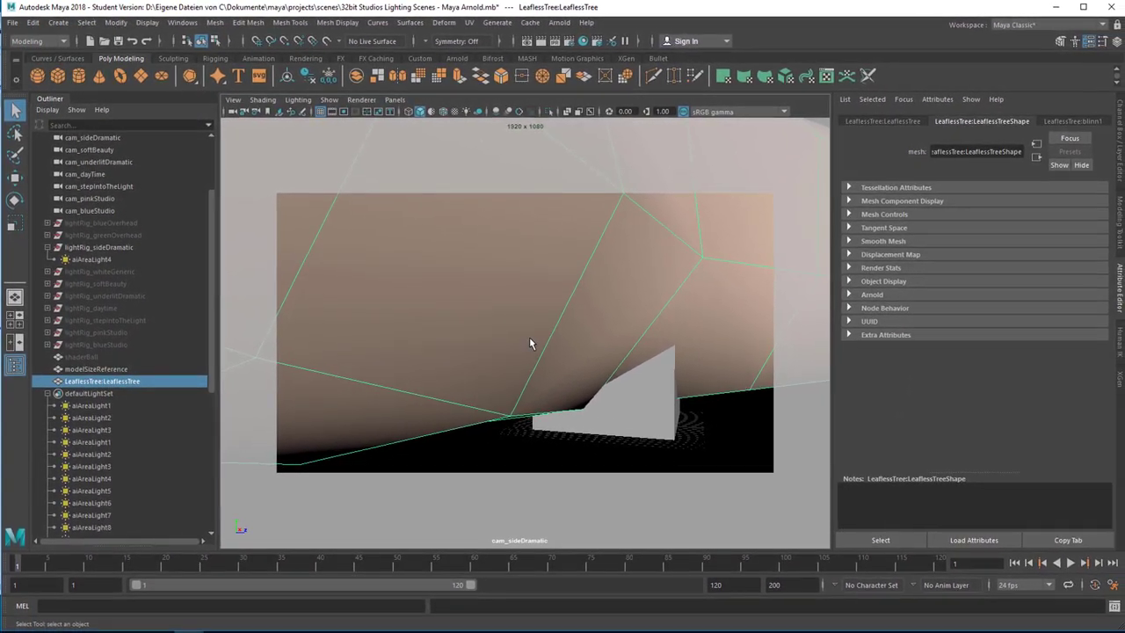
key(r)
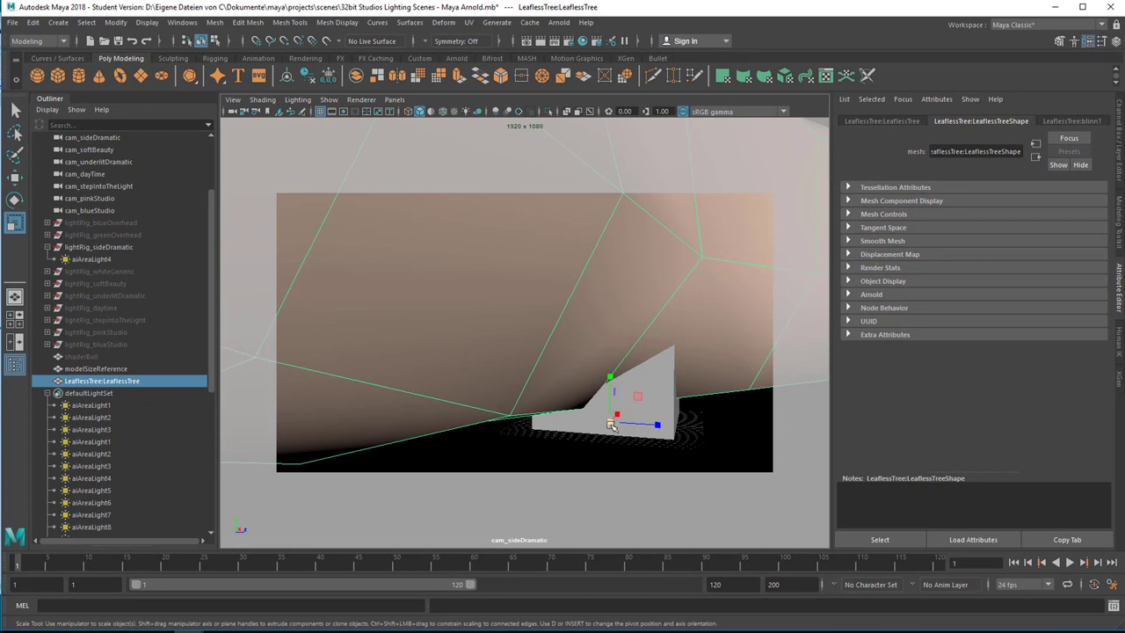
drag(612, 425, 173, 562)
drag(613, 423, 489, 408)
key(ctrl+z)
key(ctrl+z)
key(ctrl+z)
key(ctrl+z)
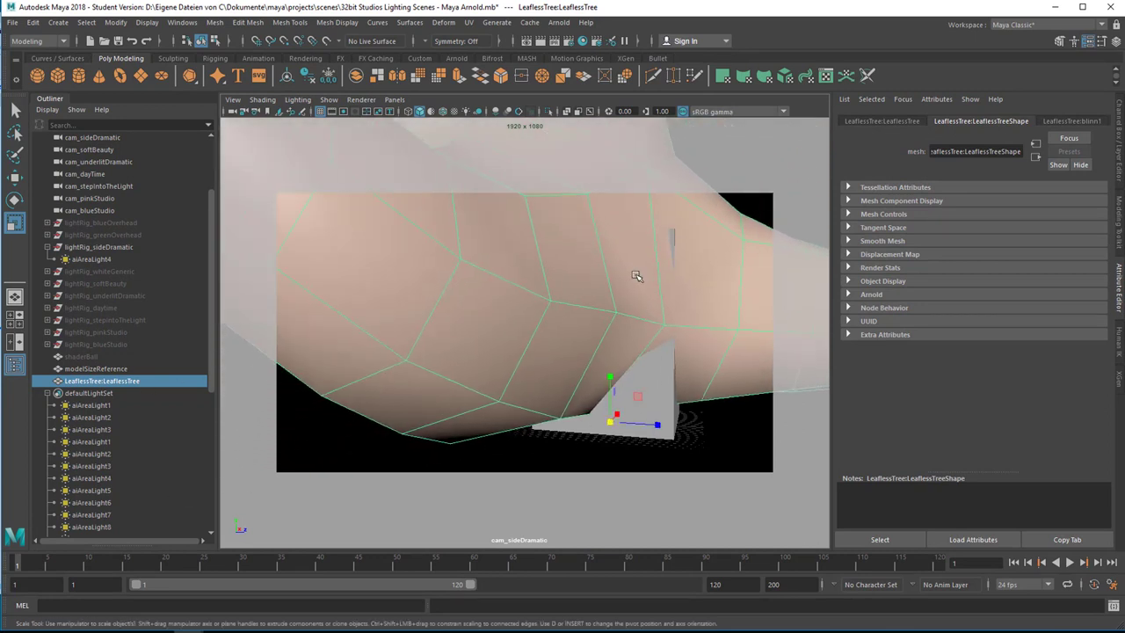
key(shift+z)
key(shift+z)
key(shift+z)
key(shift+z)
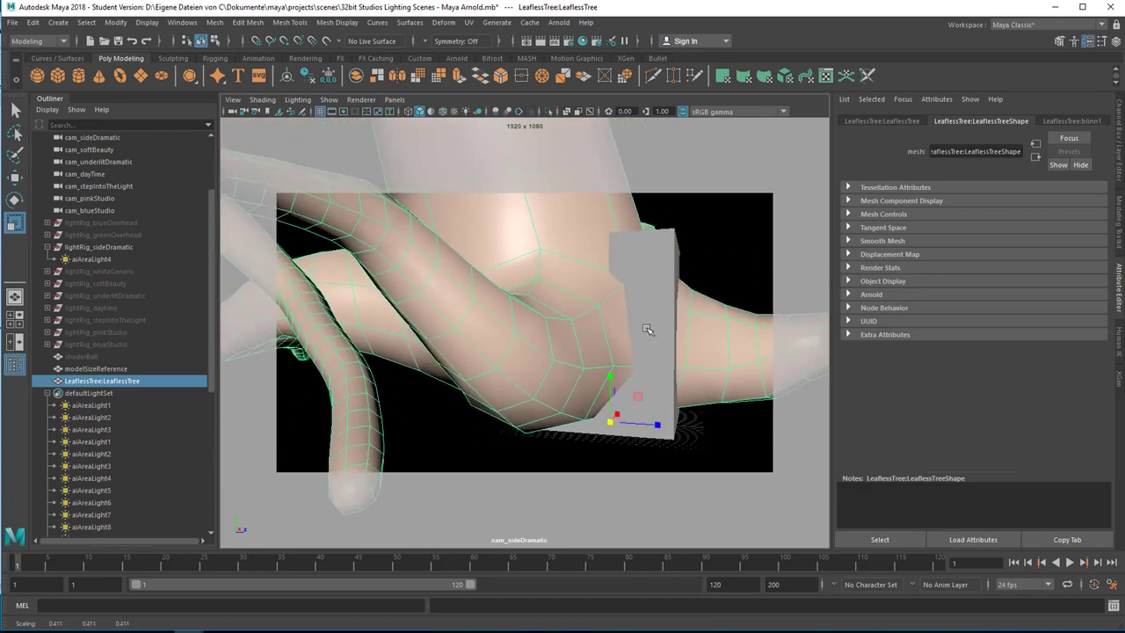
key(shift+z)
key(shift+z)
key(shift+z)
key(shift+z)
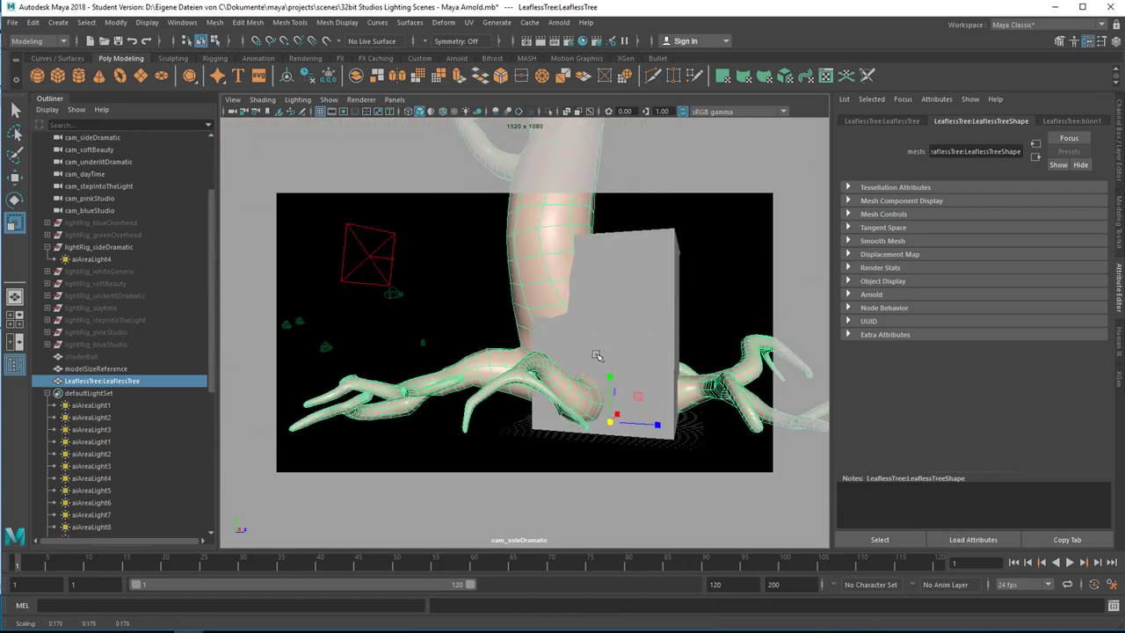
key(shift+z)
key(shift+z)
key(shift+z)
key(shift+z)
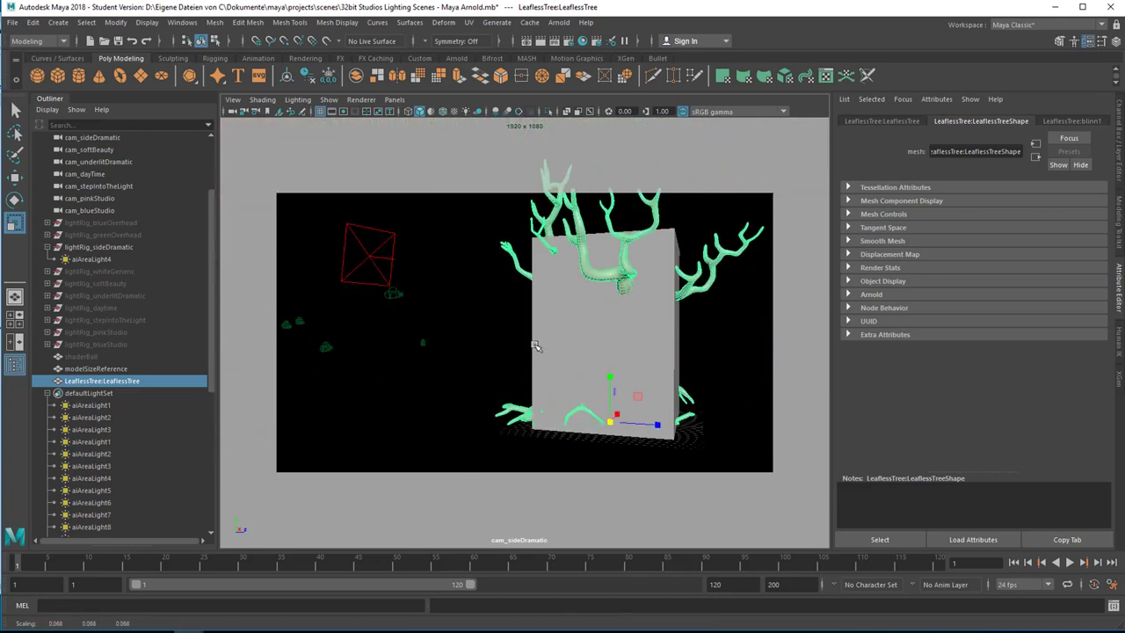
middle_drag(547, 339, 640, 322)
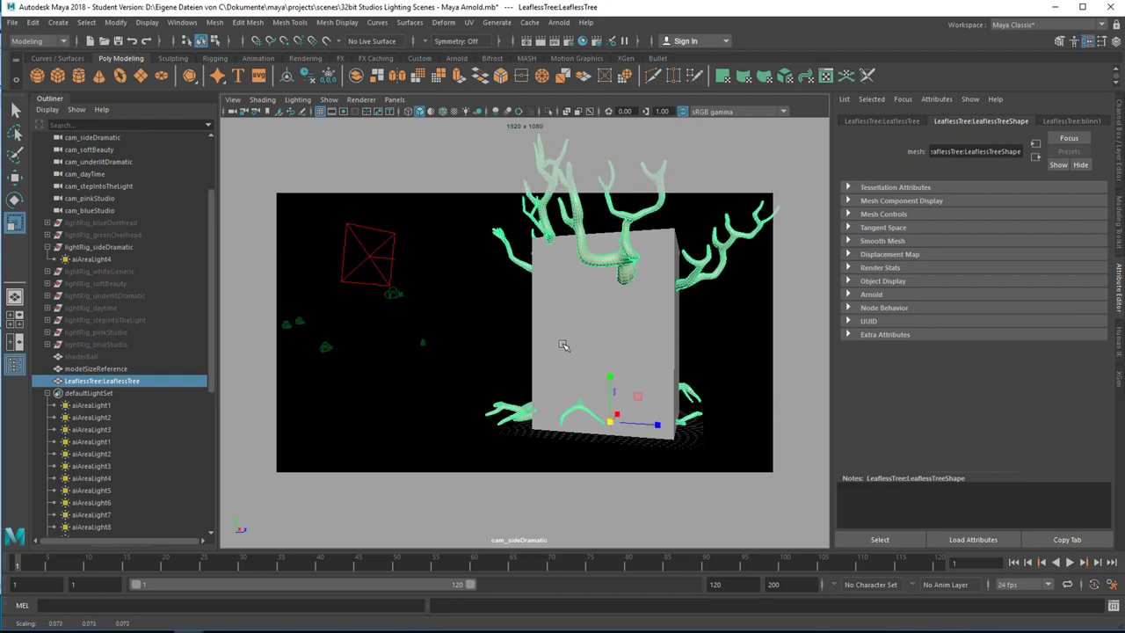
- Hide the modelSizeReference box and render the tree in Arnold through cam_sideDramatic
click(576, 339)
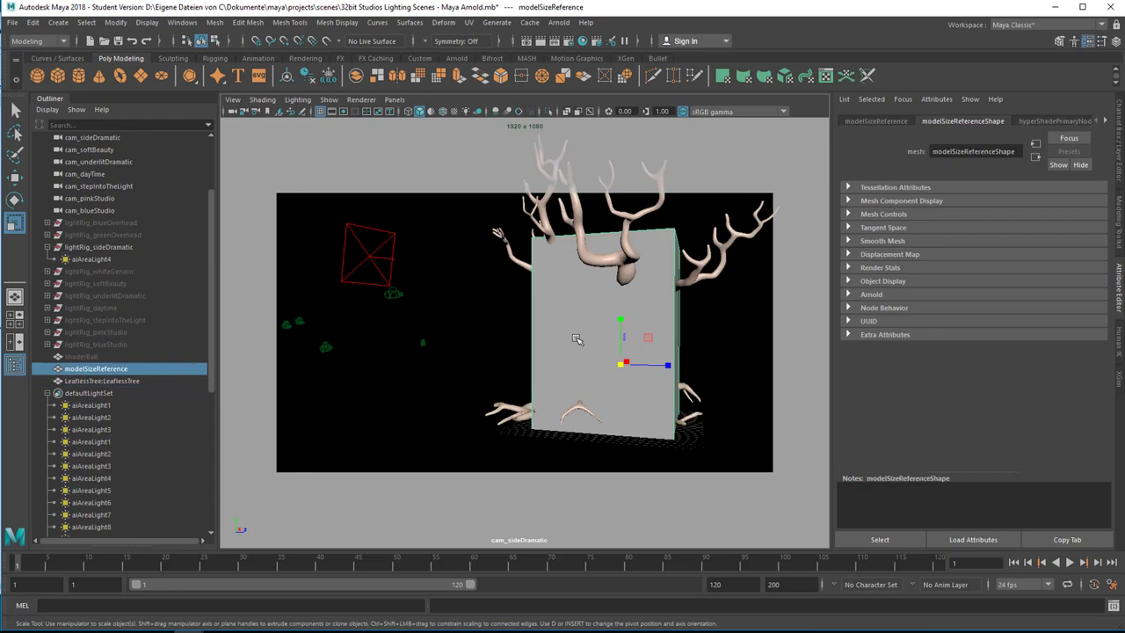
key(ctrl+h)
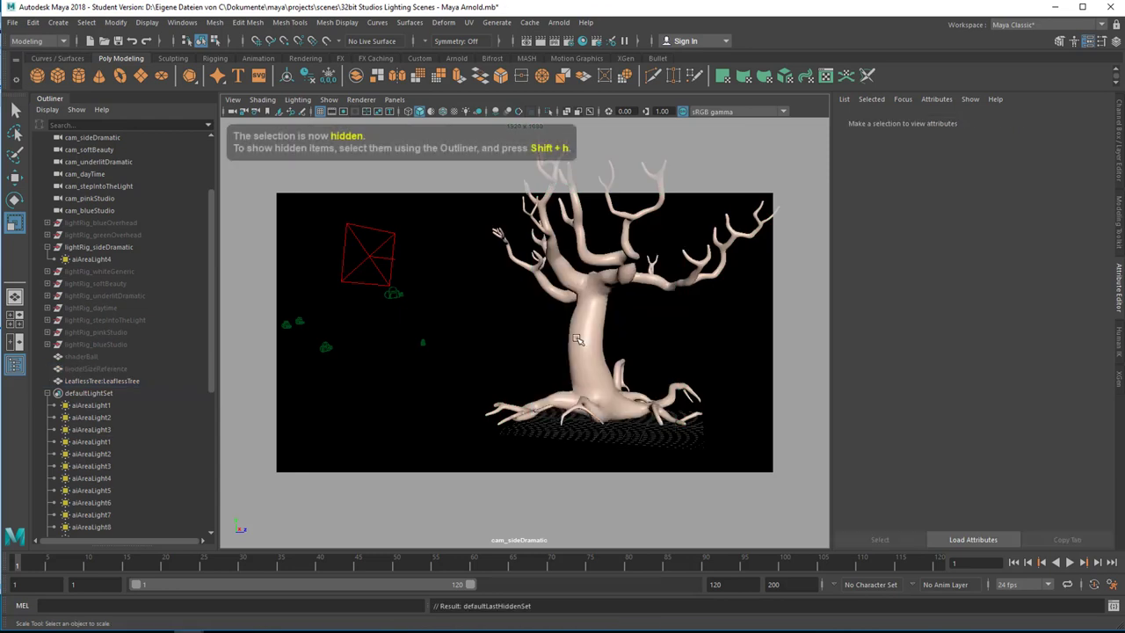
click(561, 23)
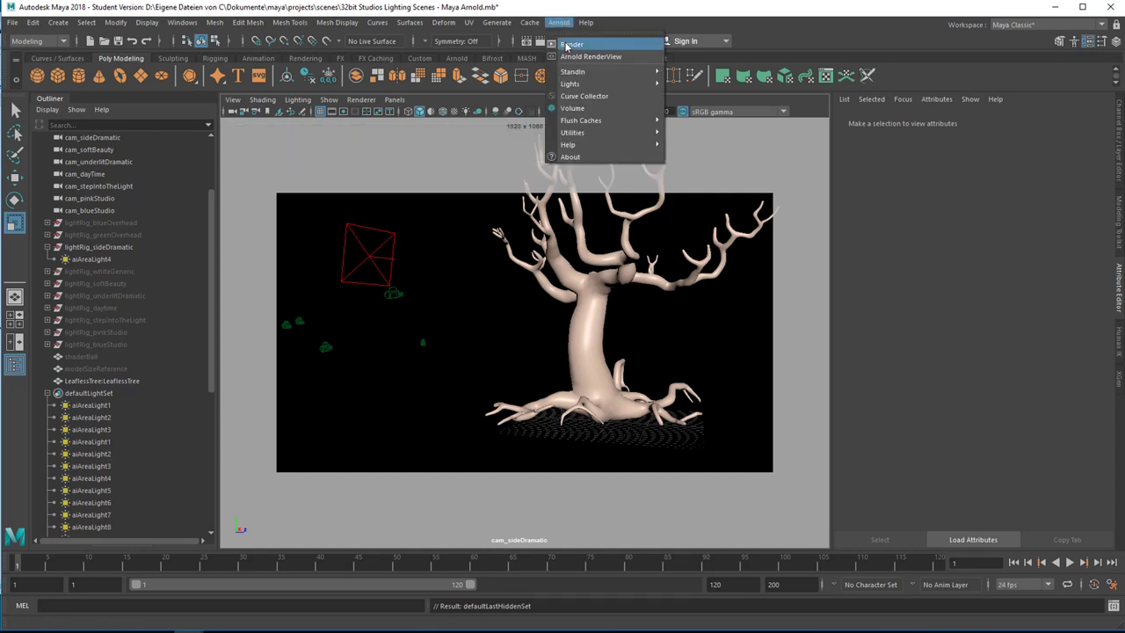
click(571, 44)
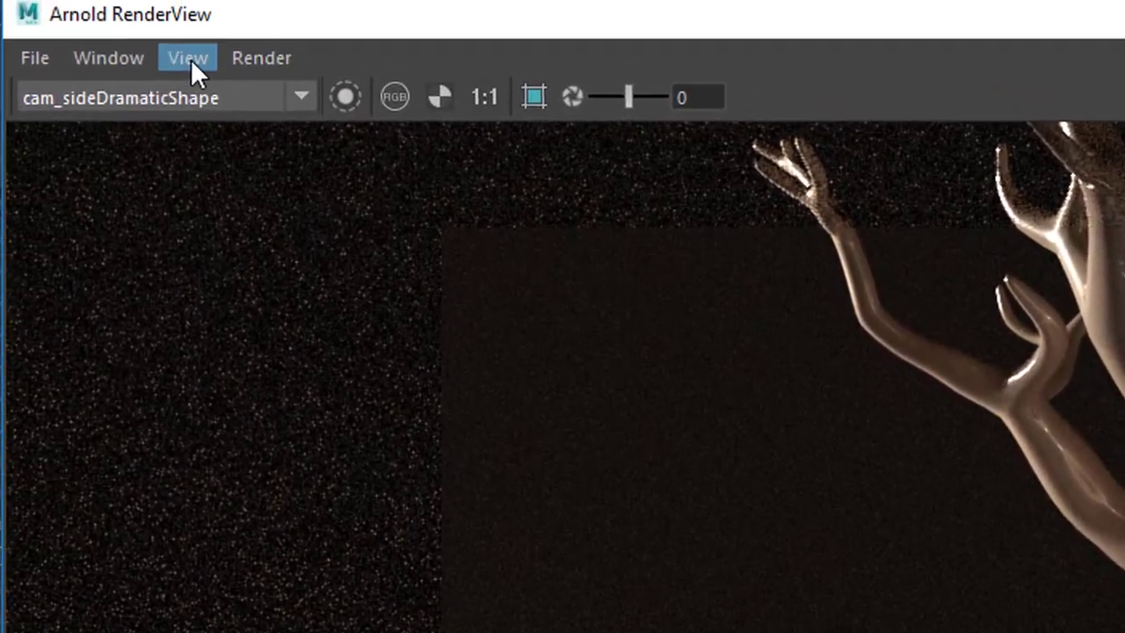
- Set the Arnold RenderView test resolution to 50% and display the render at 1:1
click(182, 44)
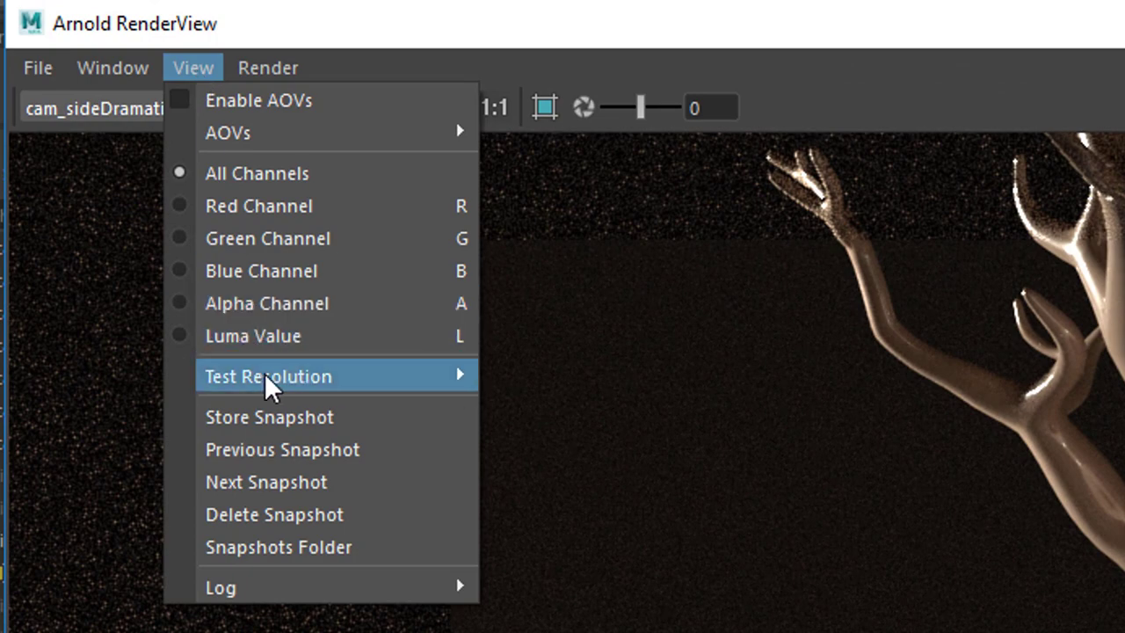
mouse_move(265, 376)
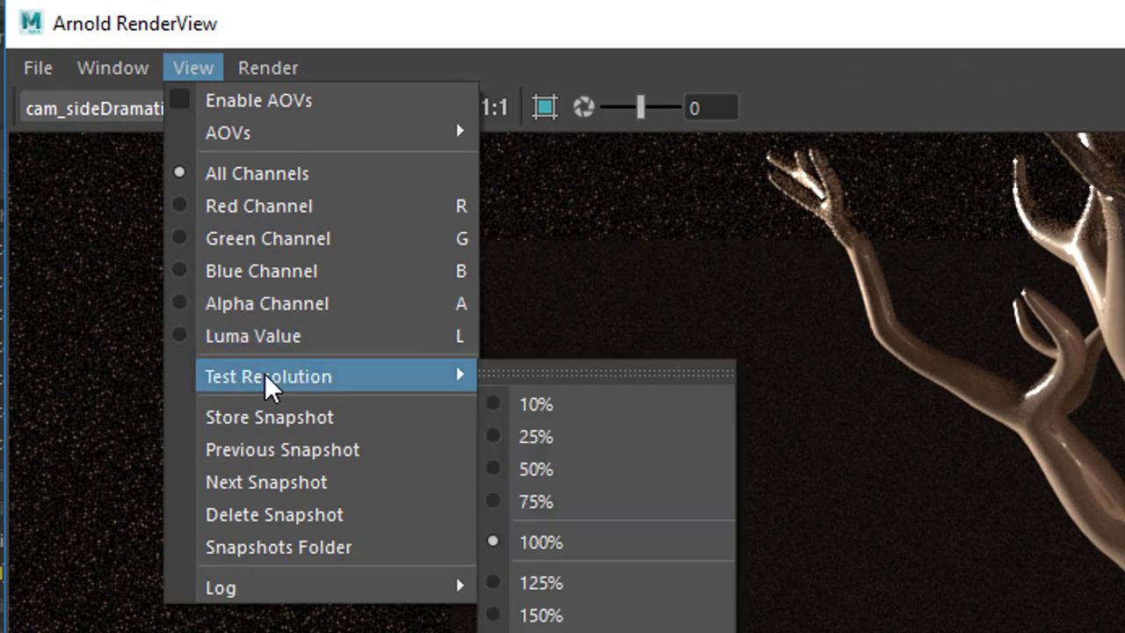
click(560, 465)
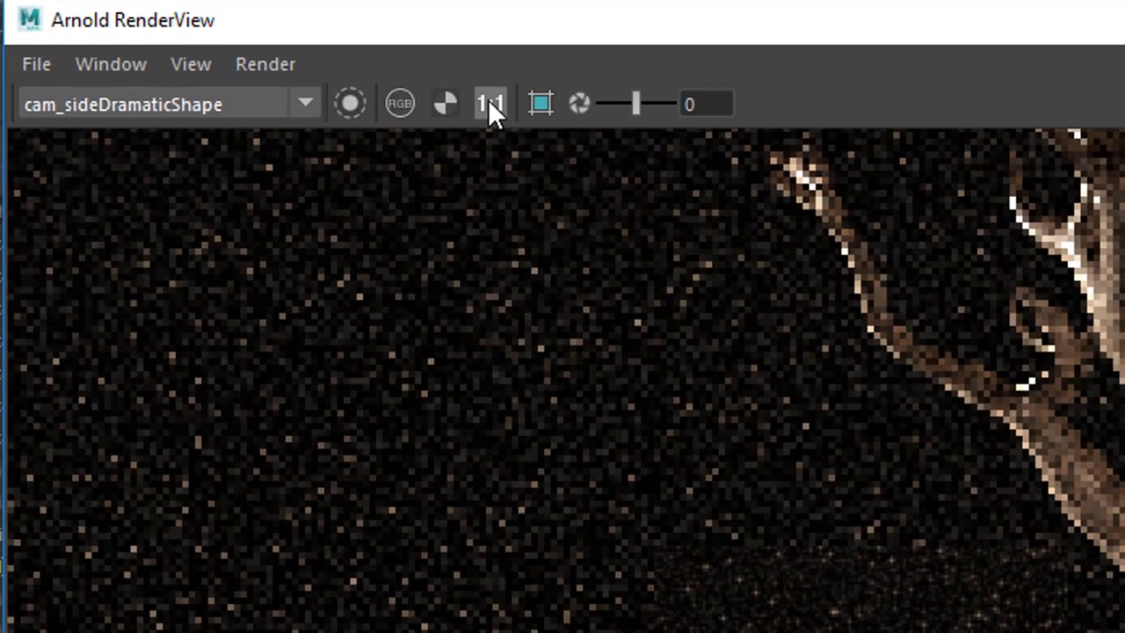
click(490, 102)
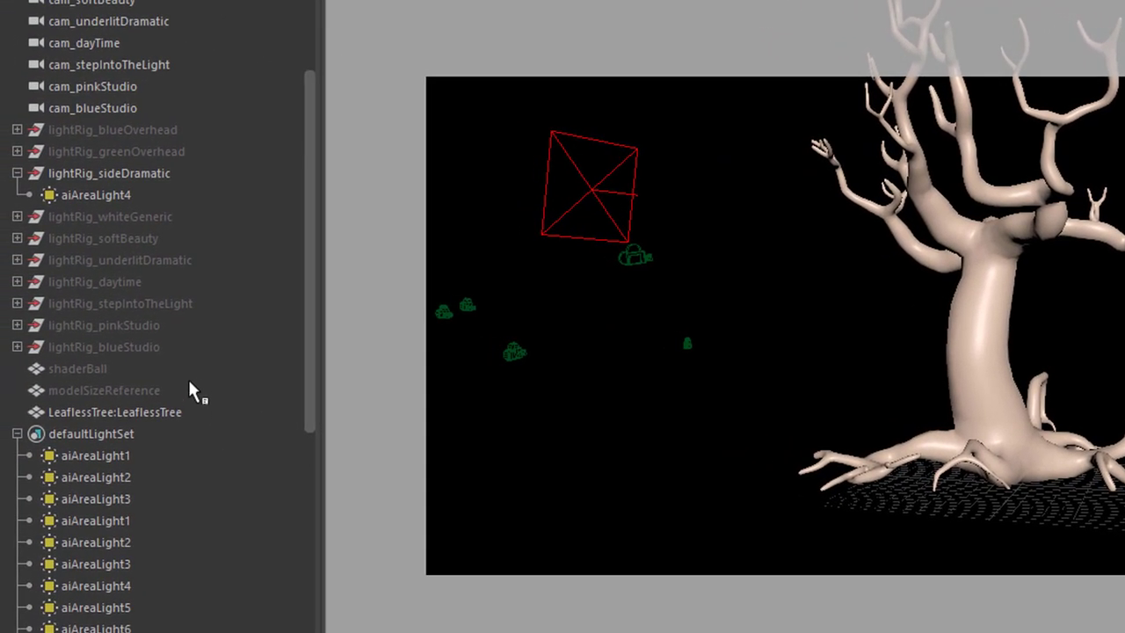
- Collapse lightRig_sideDramatic, orbit around the tree, and re-render through cam_softBeautyShape
click(18, 174)
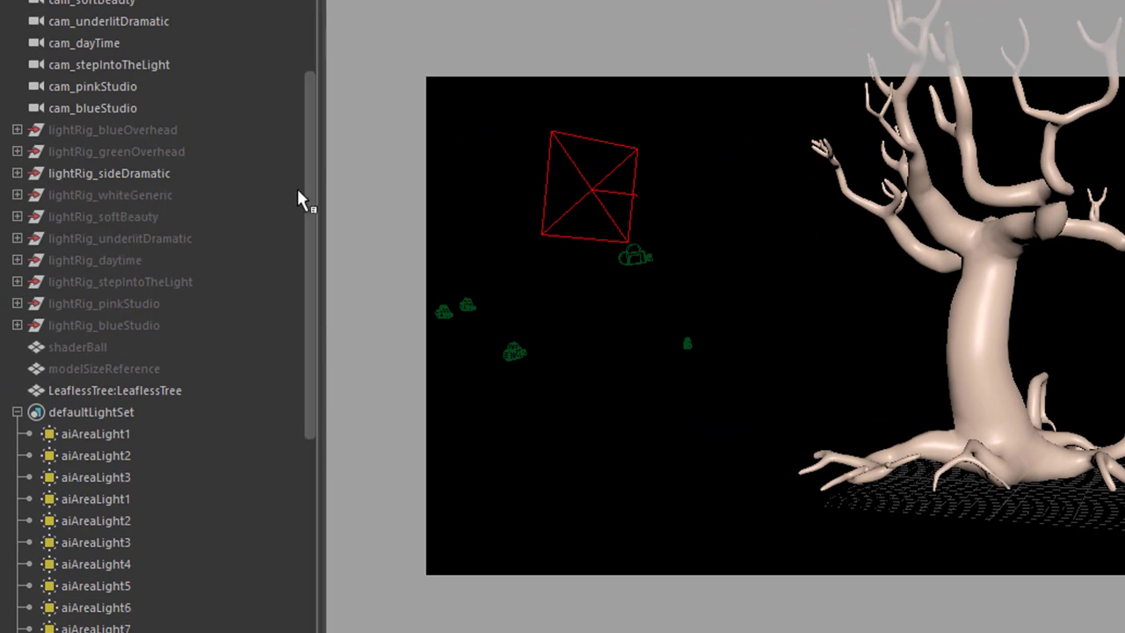
scroll(311, 195, up, 4)
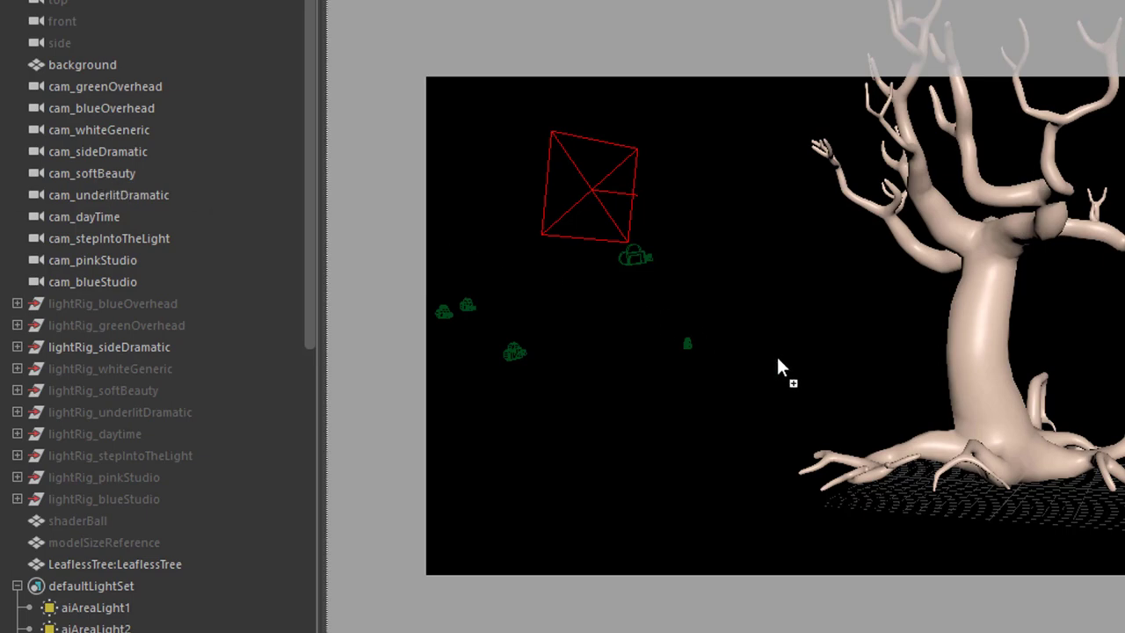
alt+drag(776, 354, 1022, 521)
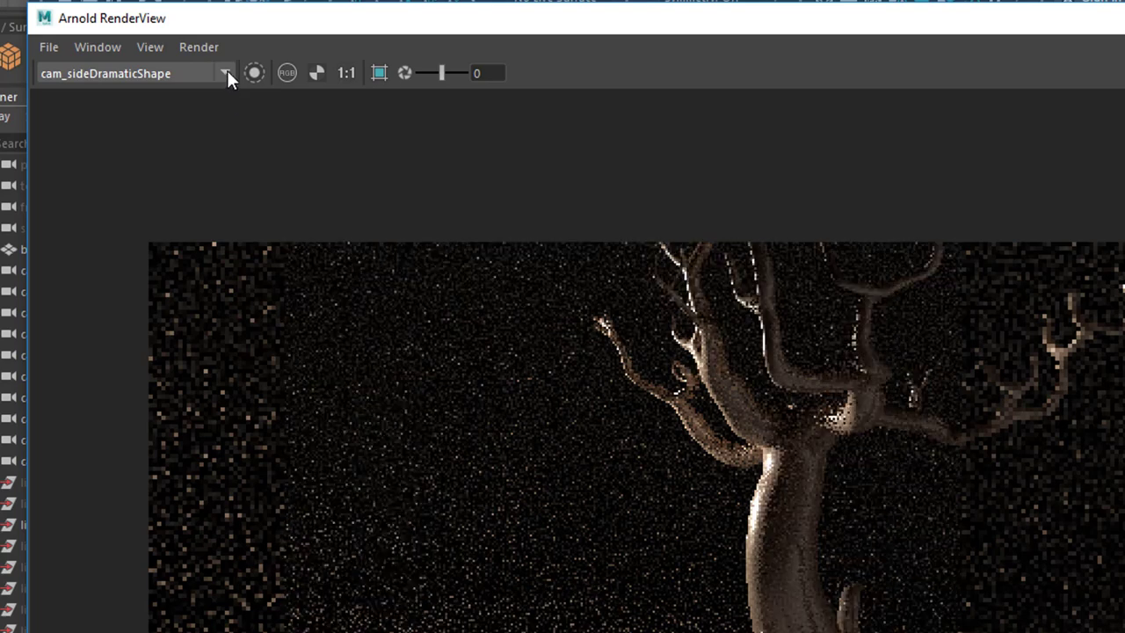
click(227, 74)
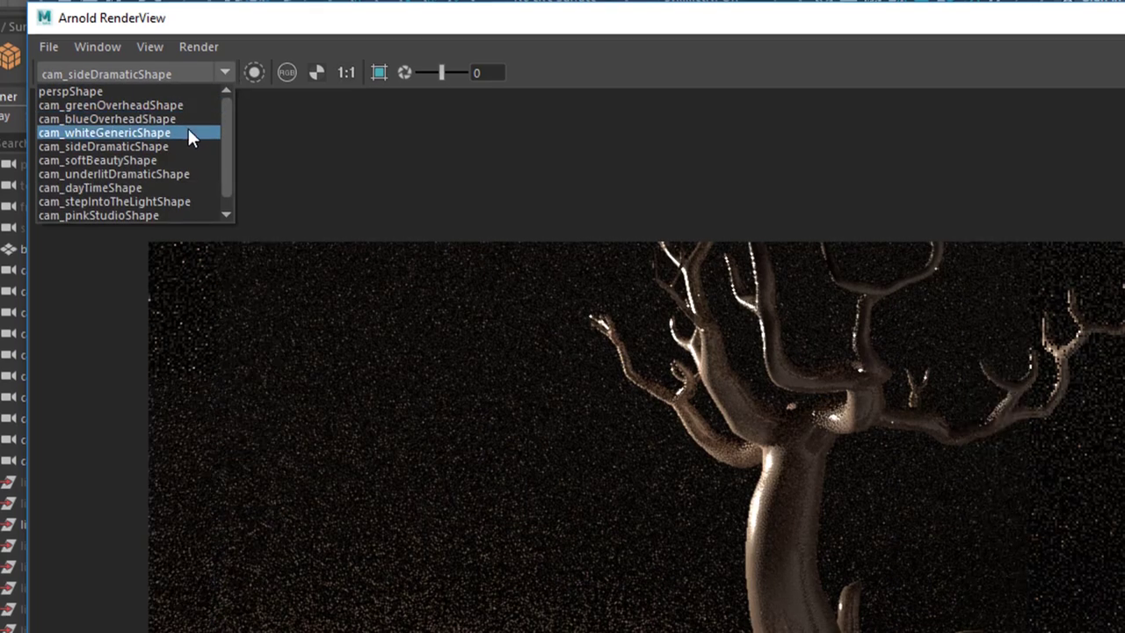
click(166, 138)
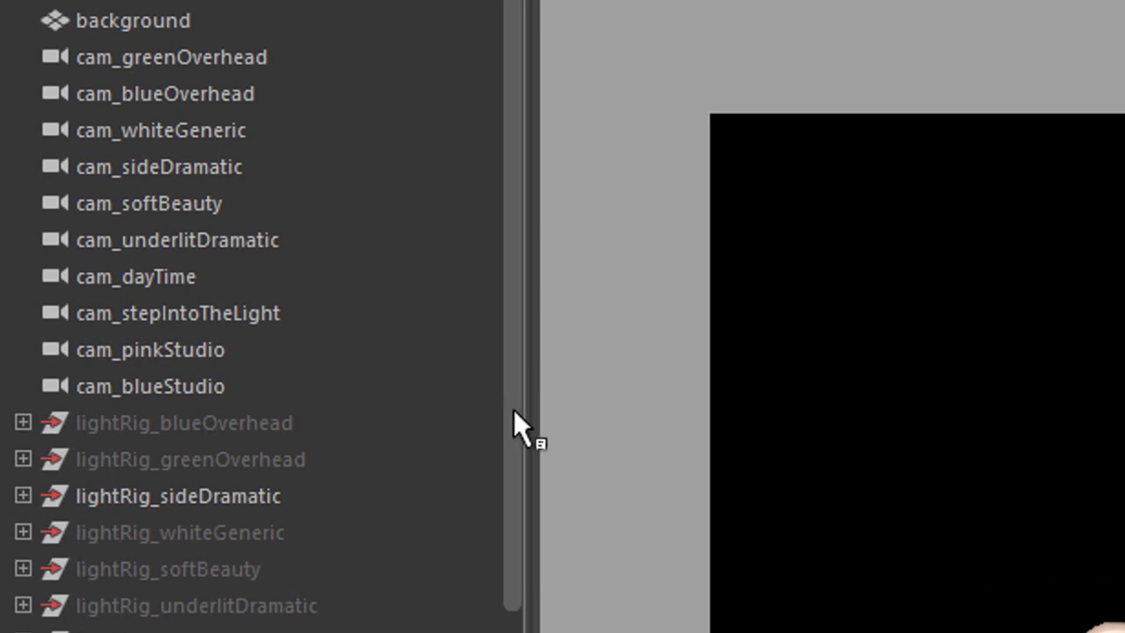
- Hide lightRig_sideDramatic, unhide lightRig_softBeauty, and expand it to show aiAreaLight5–7
drag(513, 438, 517, 583)
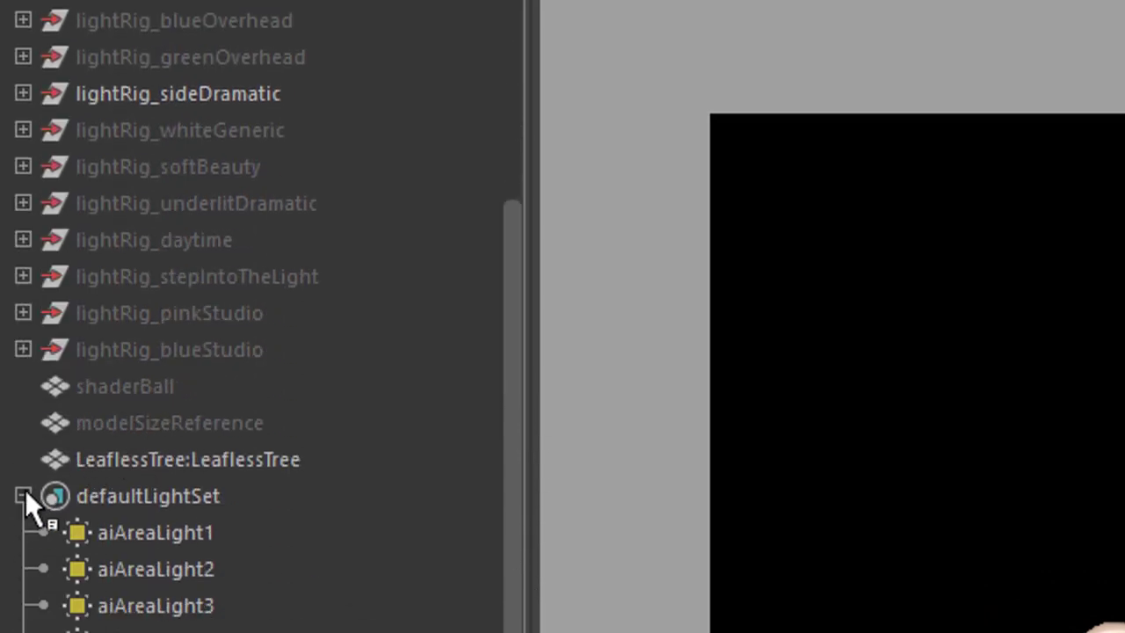
click(23, 496)
click(246, 571)
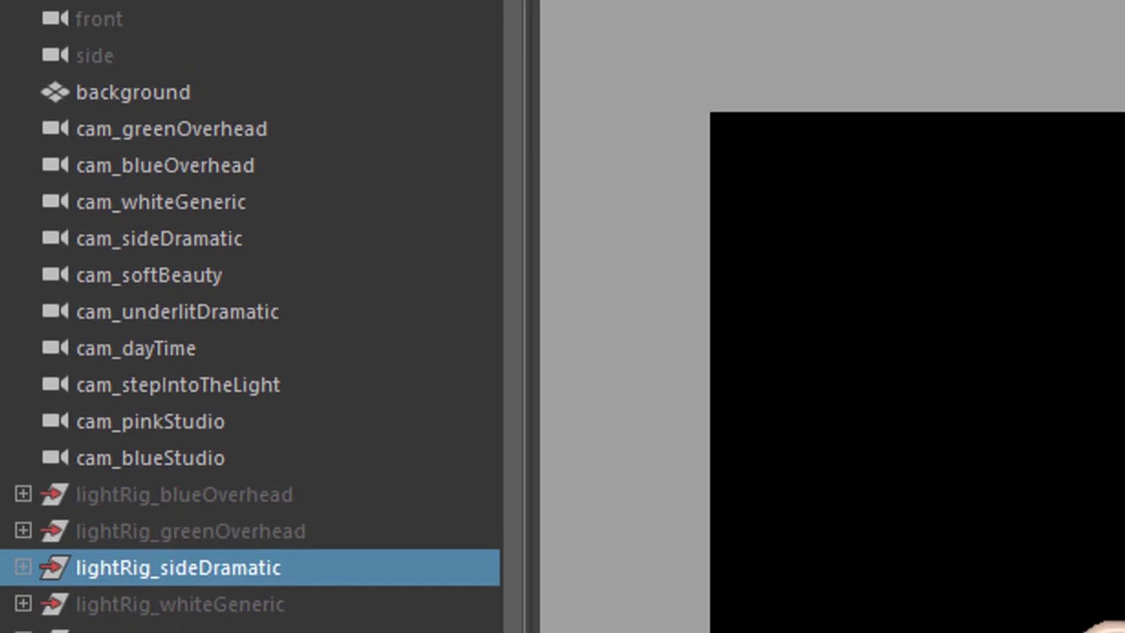
click(499, 600)
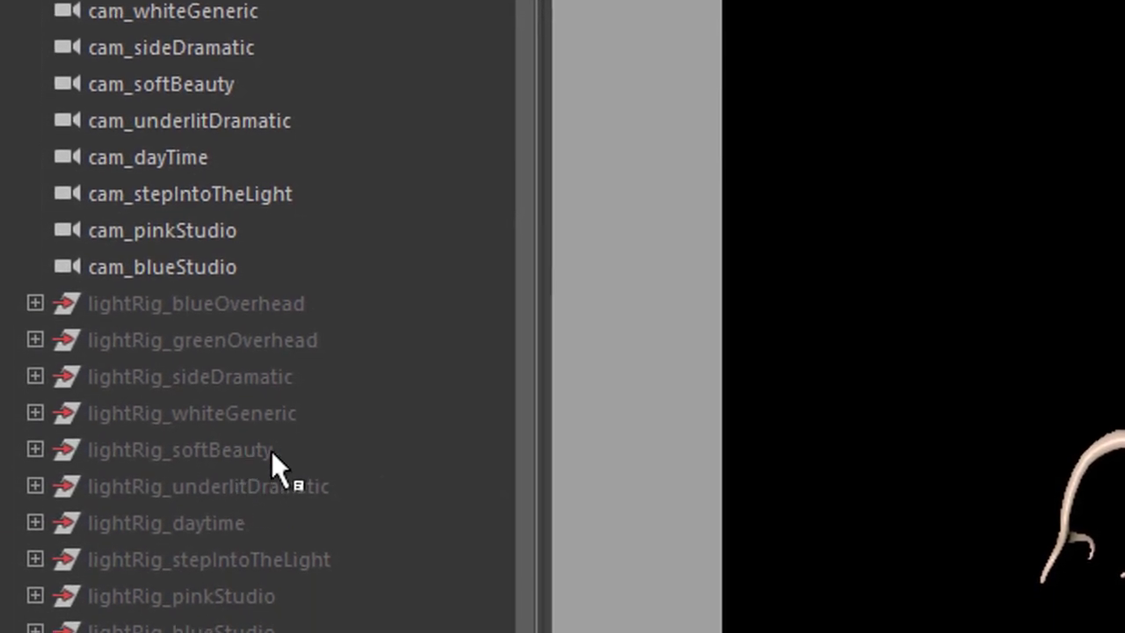
click(246, 468)
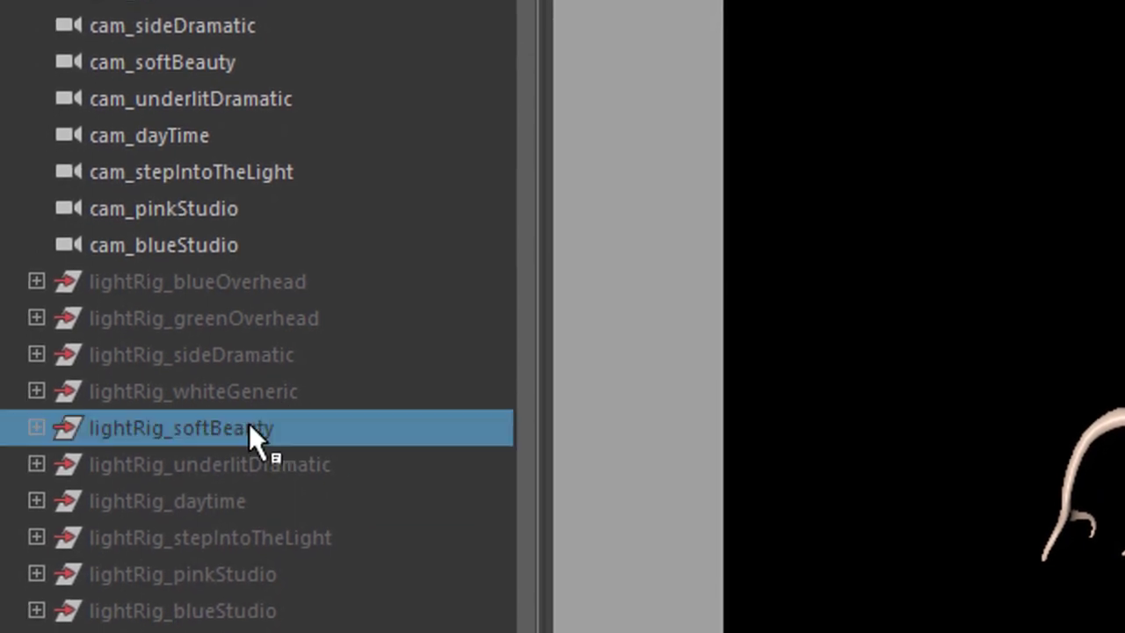
key(h)
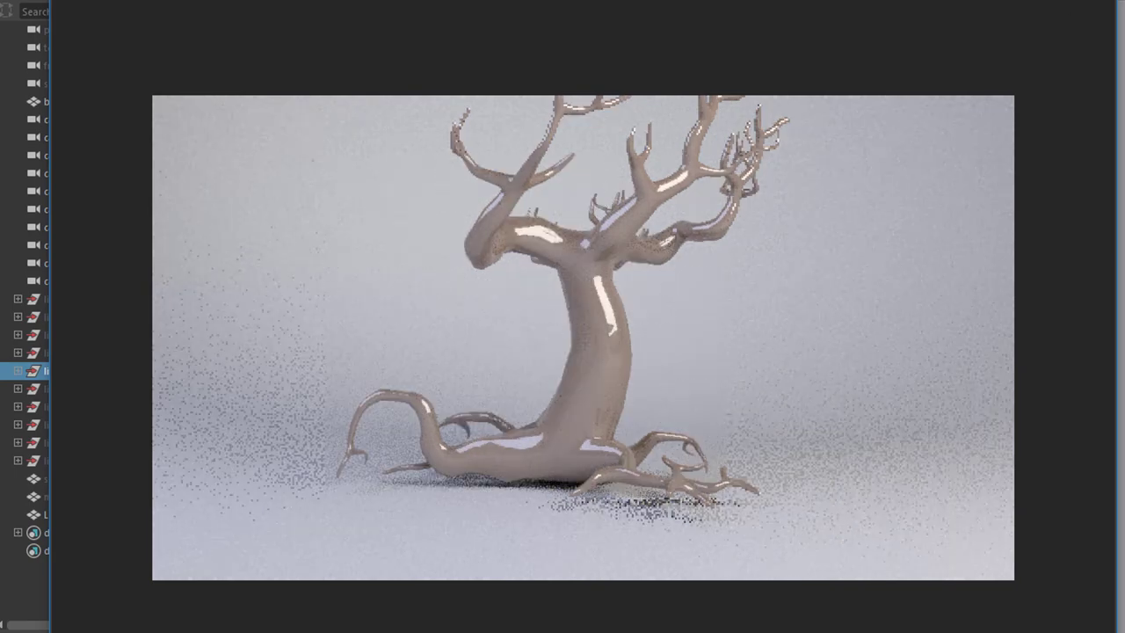
drag(50, 338, 275, 338)
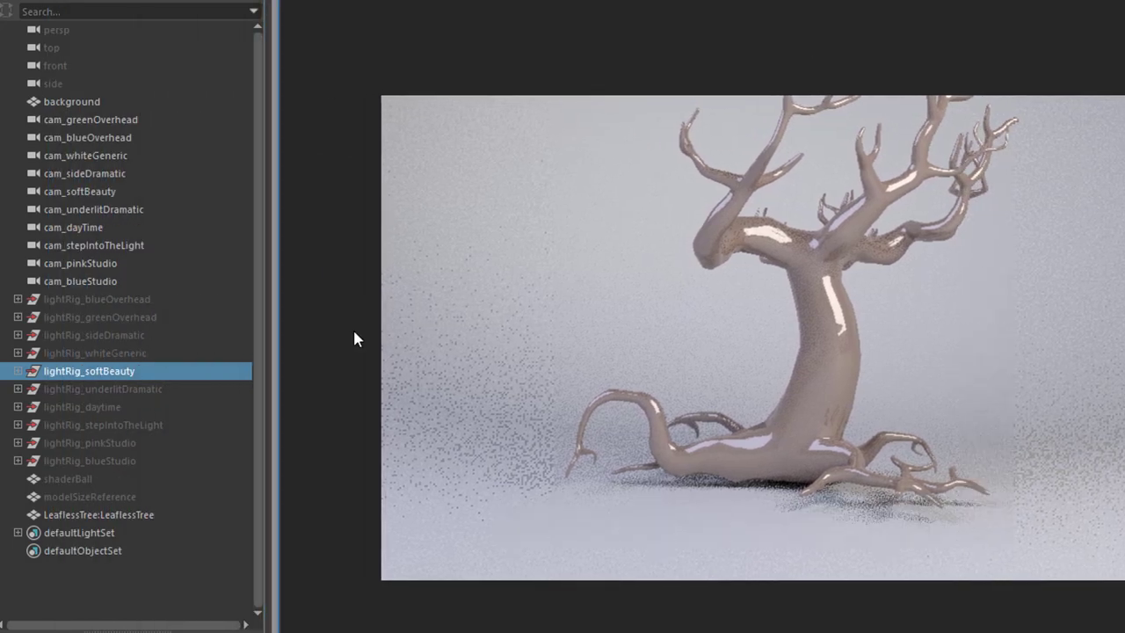
click(17, 371)
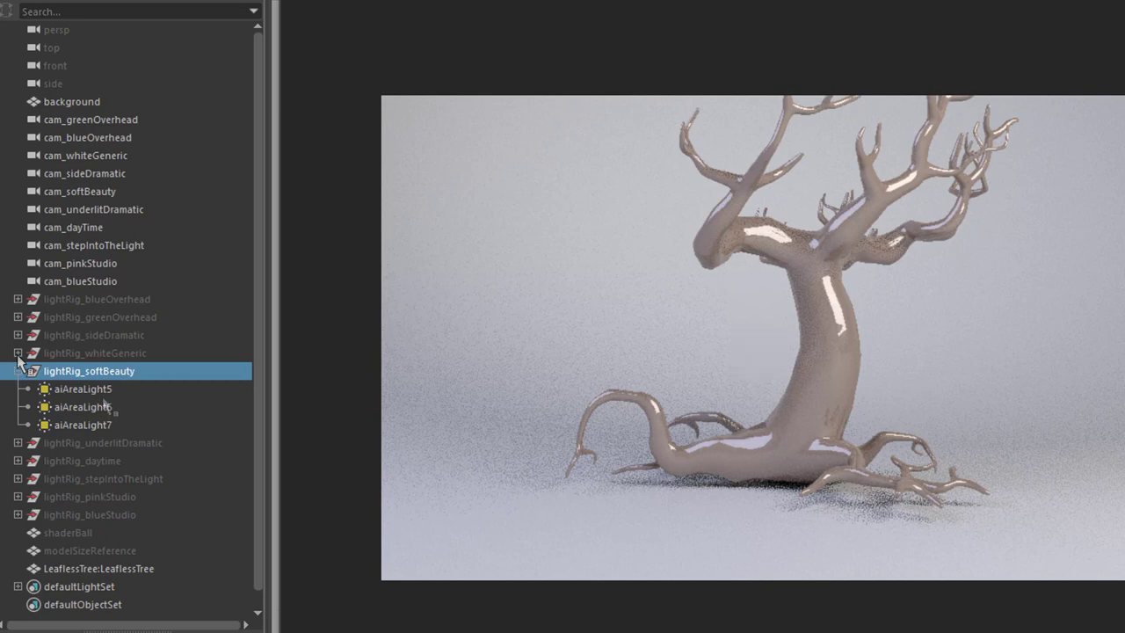
- Select aiAreaLight5 and review its shape's Arnold Area Light Attributes in the Attribute Editor
click(102, 390)
drag(272, 316, 158, 316)
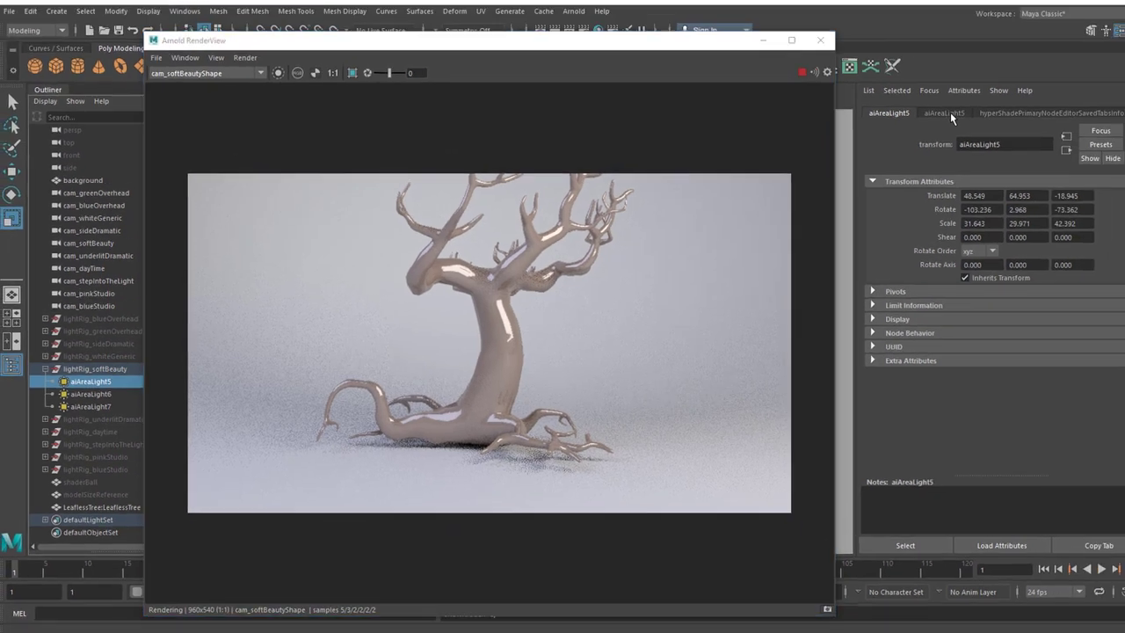
click(940, 113)
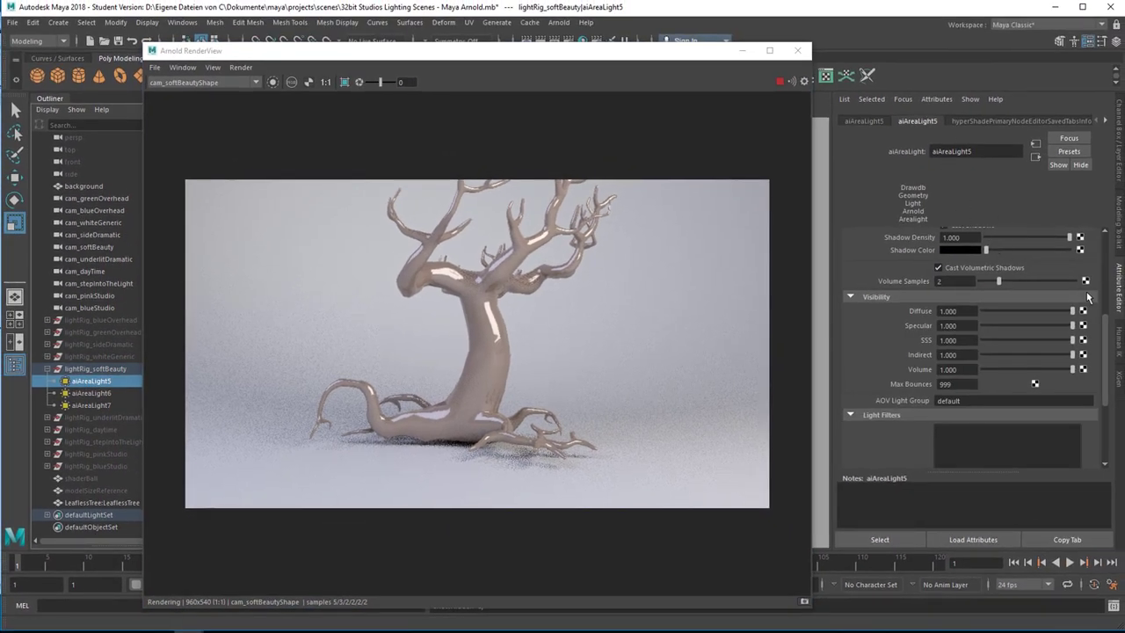
scroll(1090, 299, up, 5)
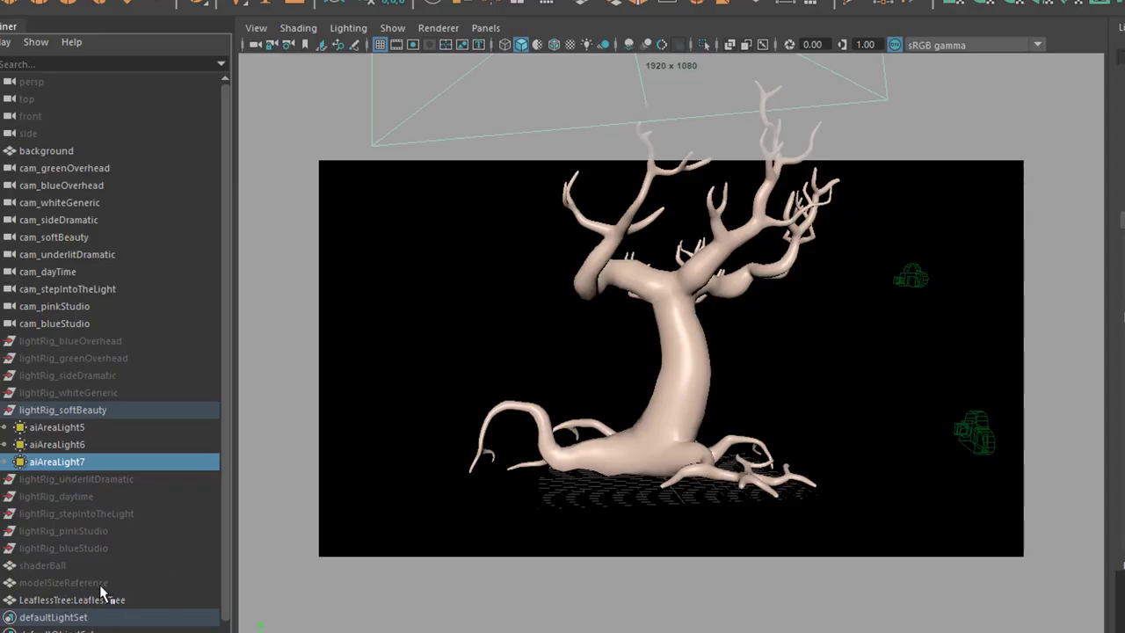
- Briefly unhide the shaderBall to look at it, then hide it again
click(61, 566)
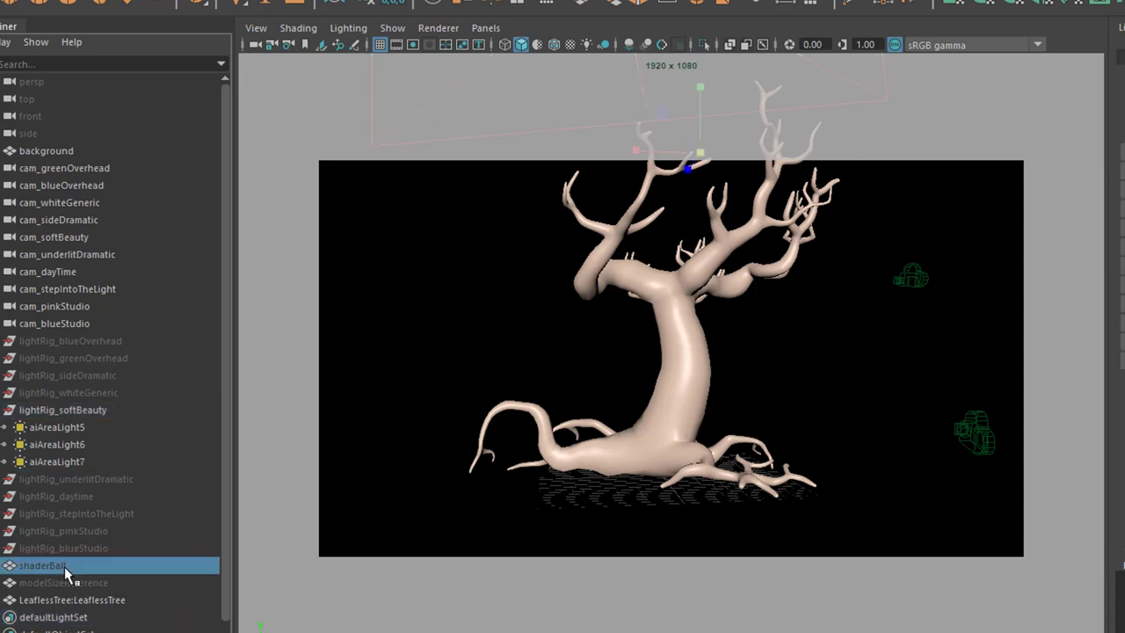
key(shift+h)
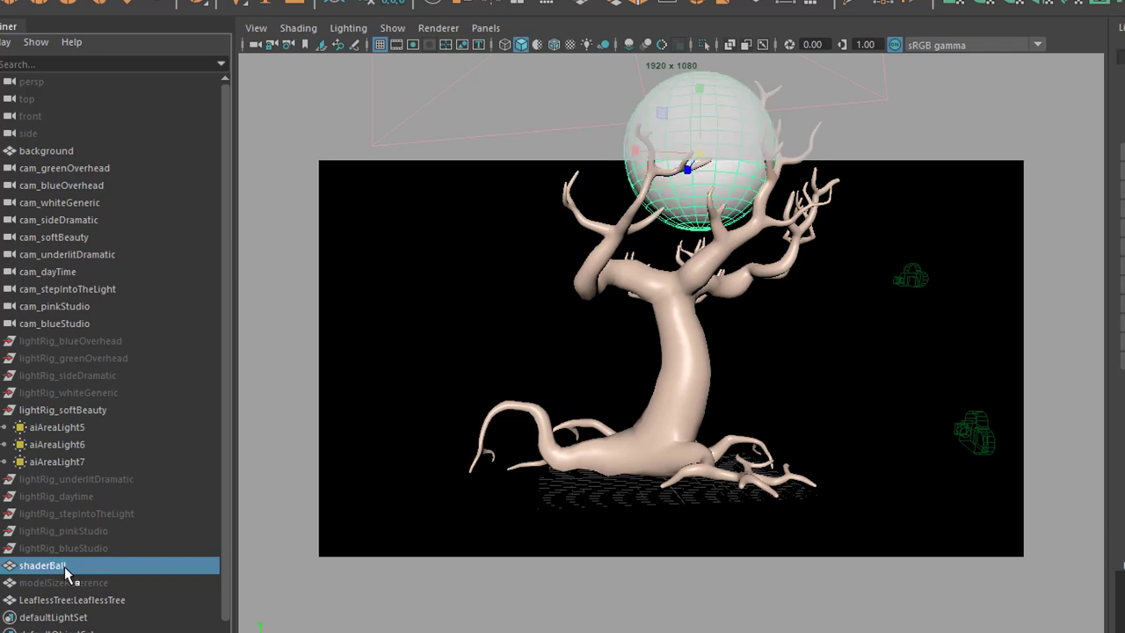
key(ctrl+h)
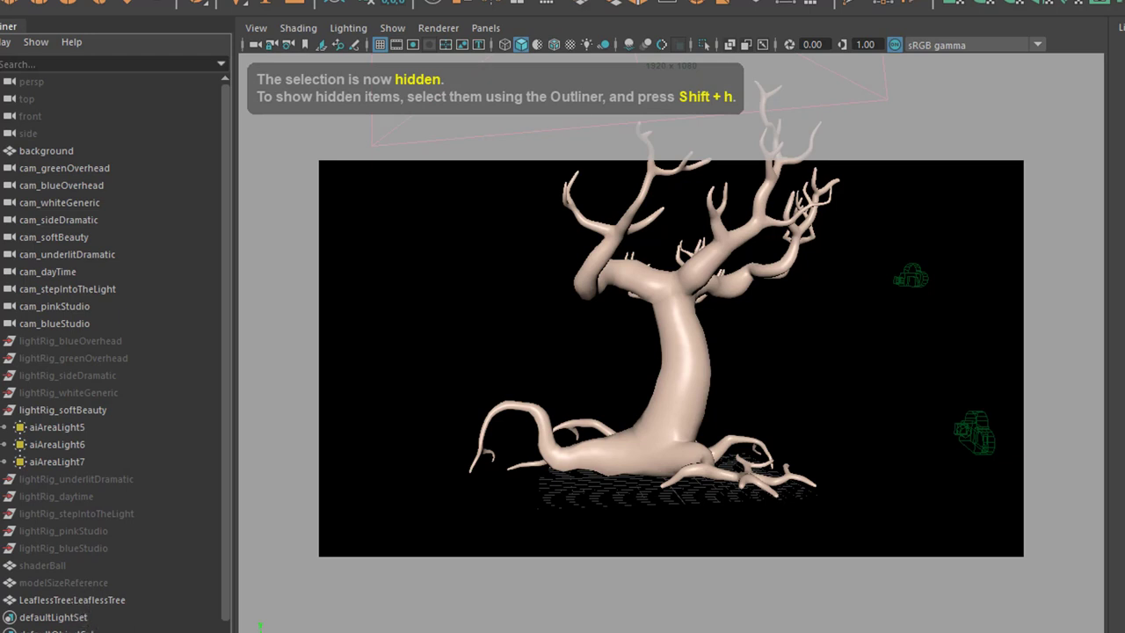
- Assign the existing aiStandardSurface1 material to the LeaflessTree model
click(54, 567)
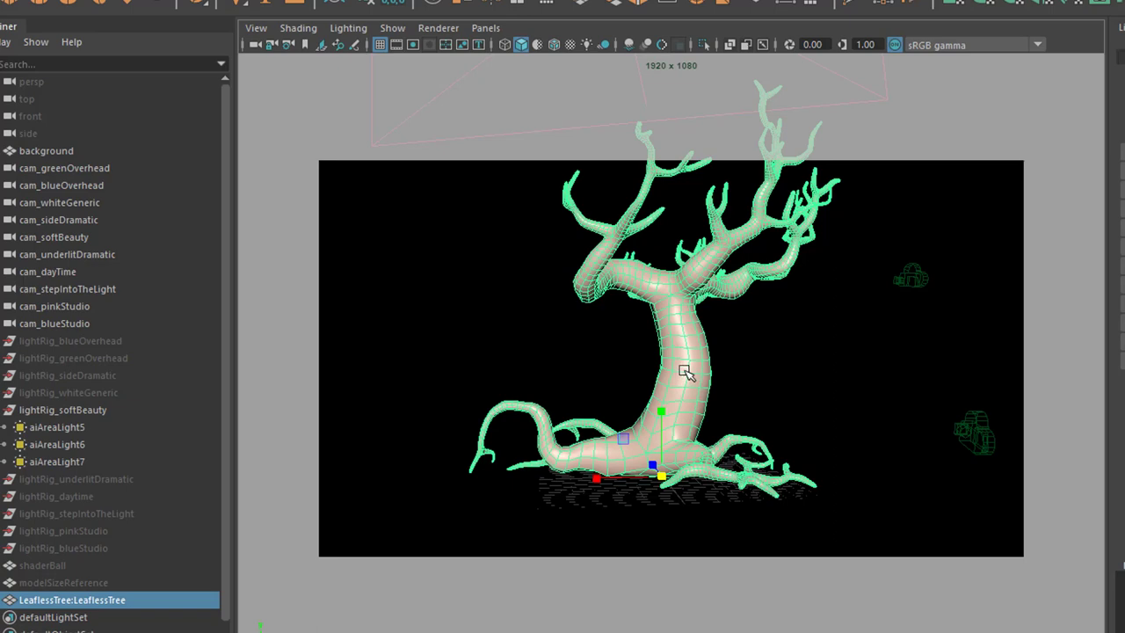
right_drag(684, 303, 684, 350)
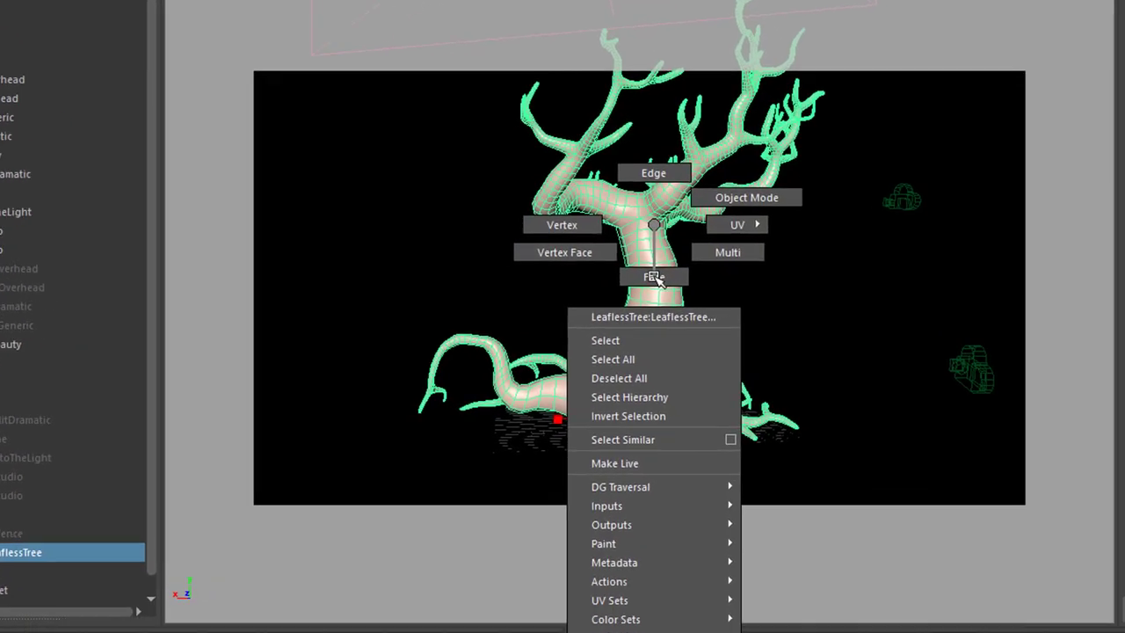
right_drag(652, 271, 653, 632)
mouse_move(498, 587)
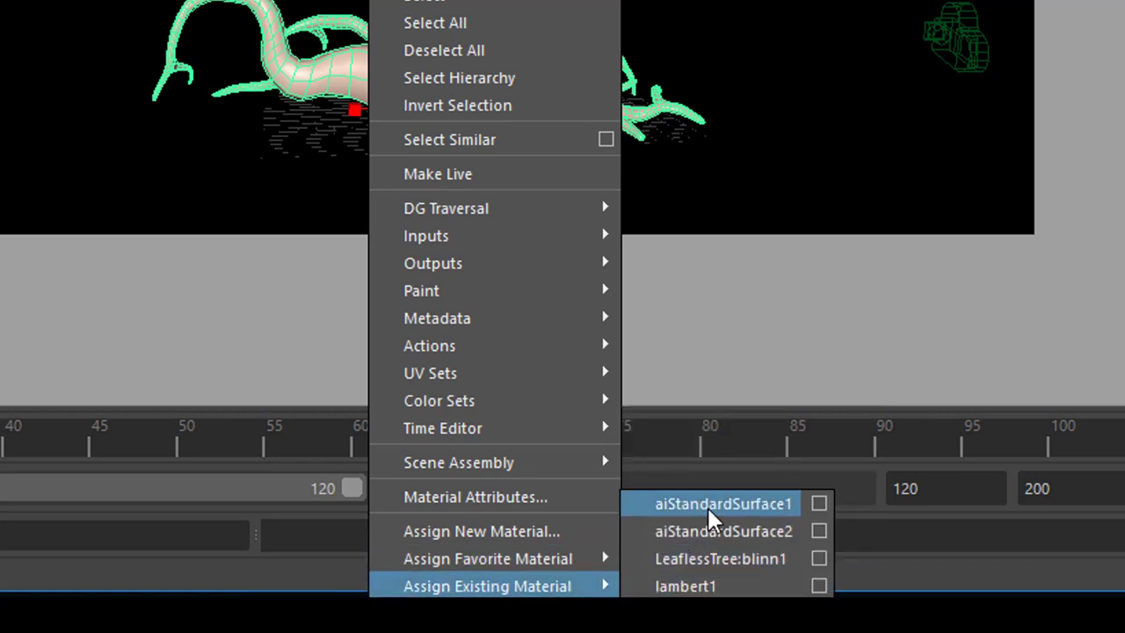
click(726, 504)
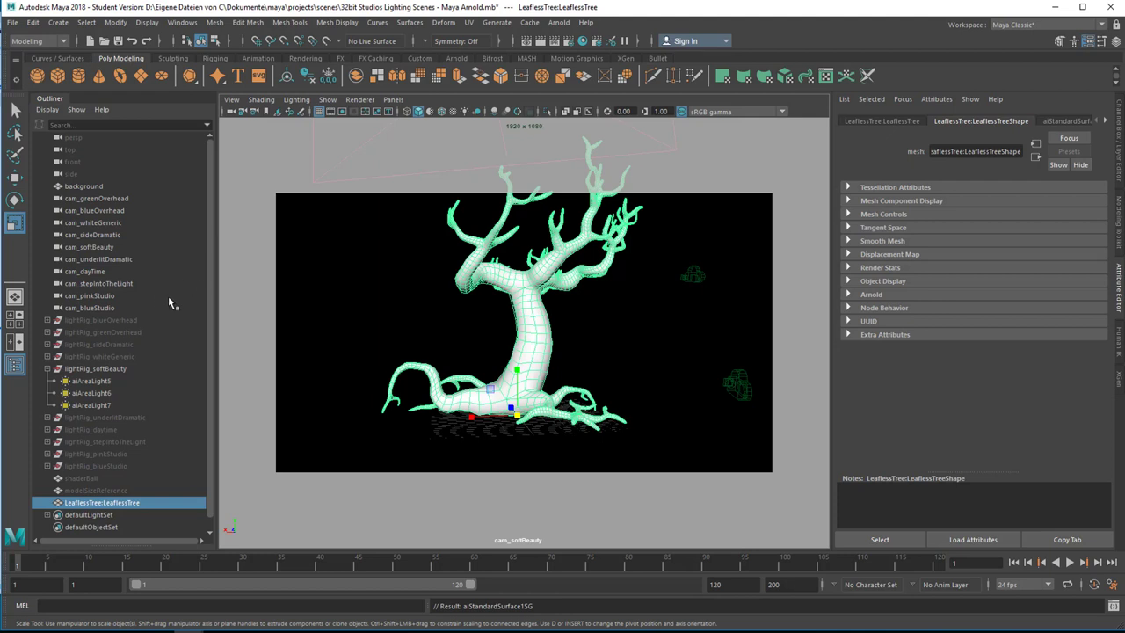
- Look through cam_stepIntoTheLight, hide lightRig_softBeauty and unhide lightRig_stepIntoTheLight
click(99, 284)
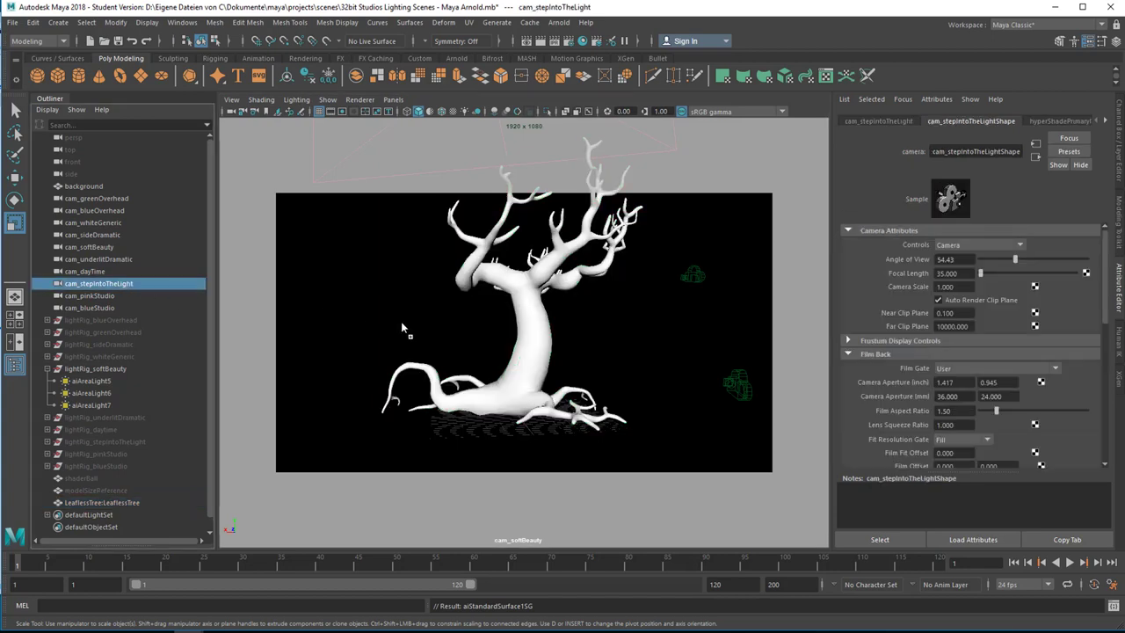
key(ctrl+l)
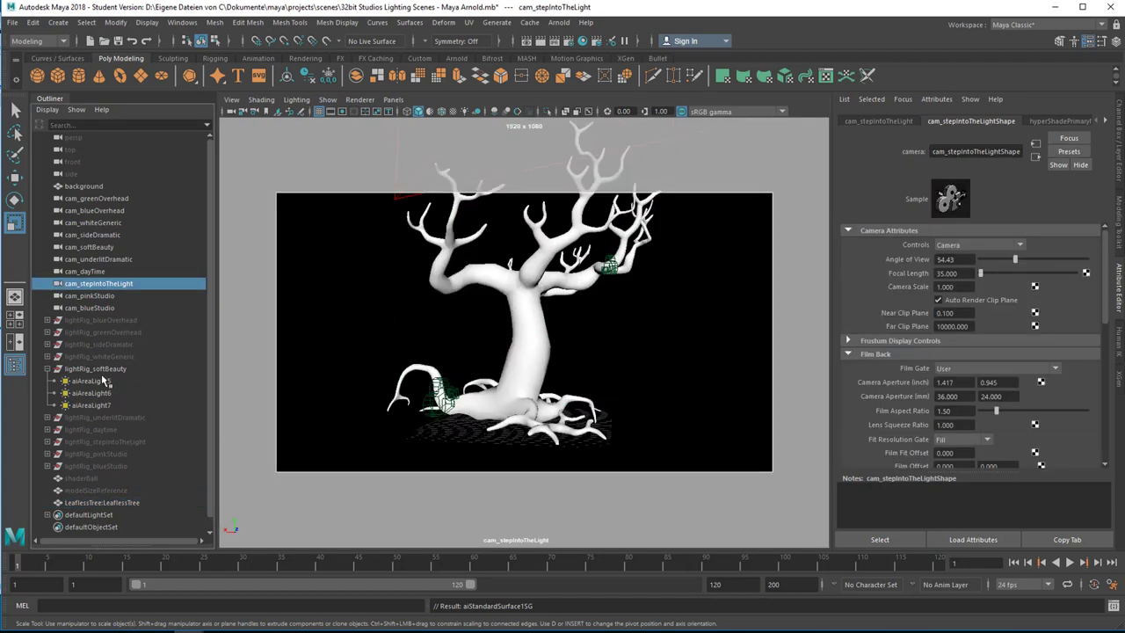
click(48, 369)
click(100, 369)
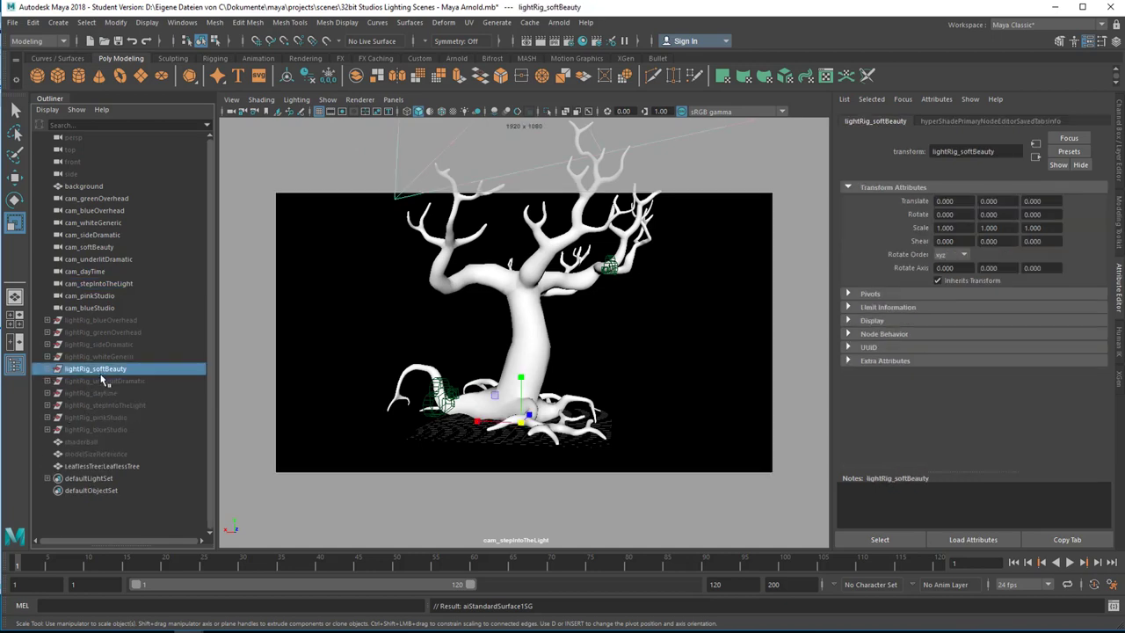
key(ctrl+h)
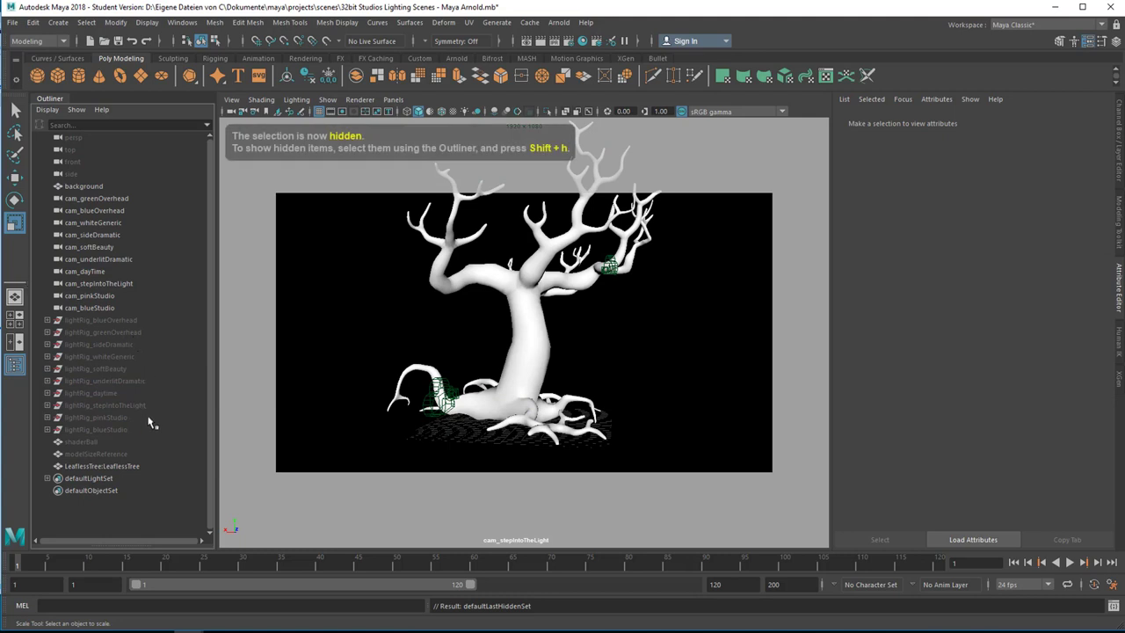
click(126, 407)
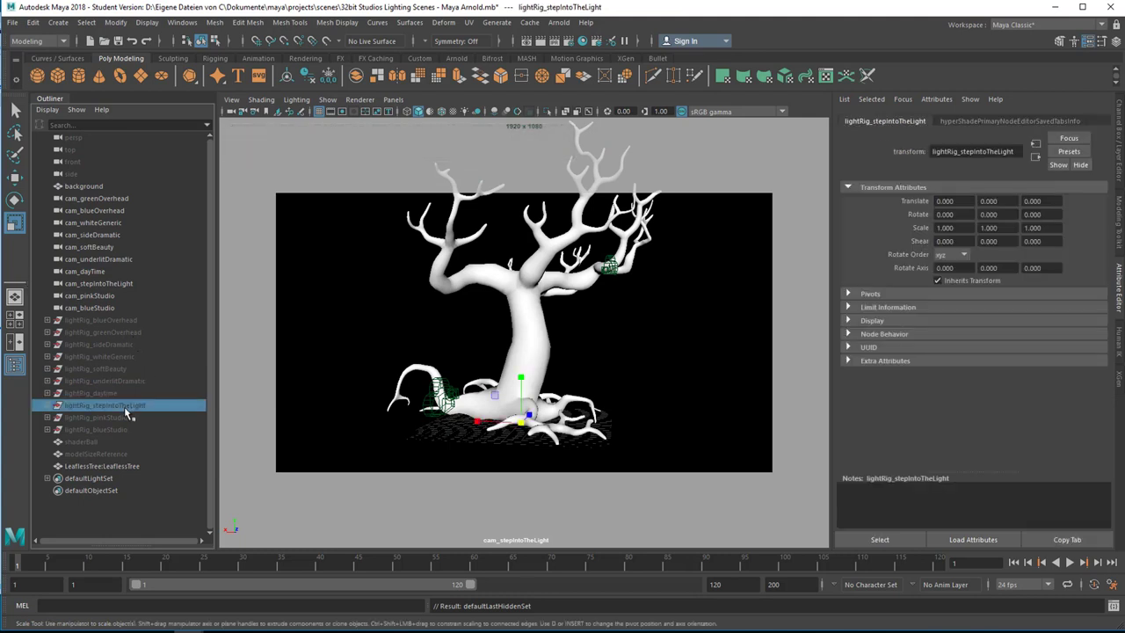
key(shift+h)
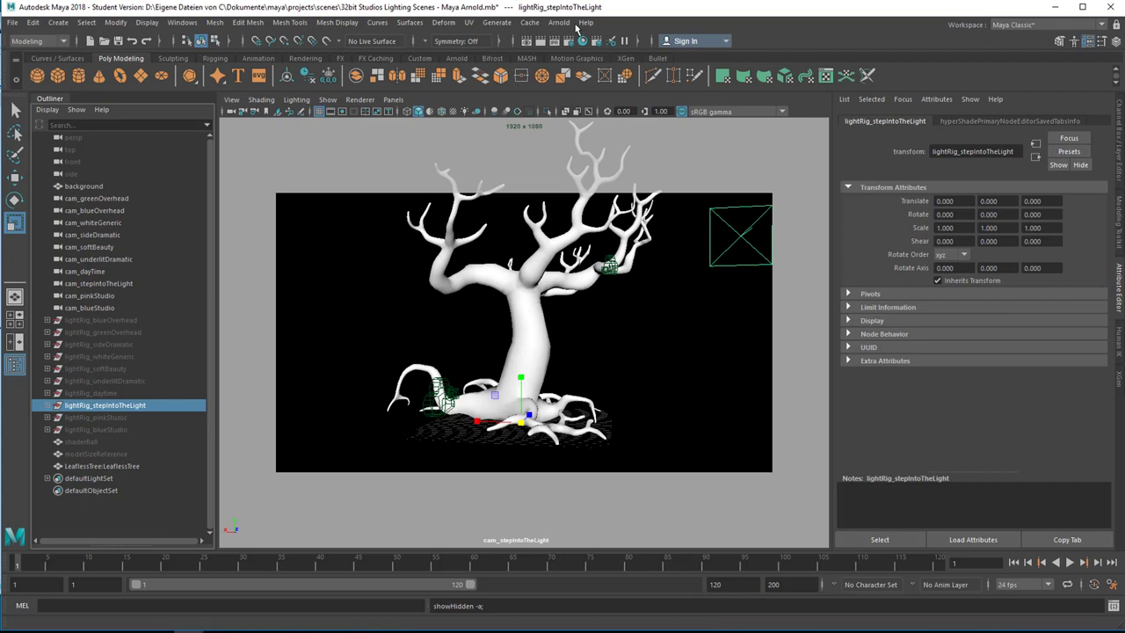
- Render the tree in the Arnold RenderView and orbit to view its roots
click(561, 24)
click(576, 45)
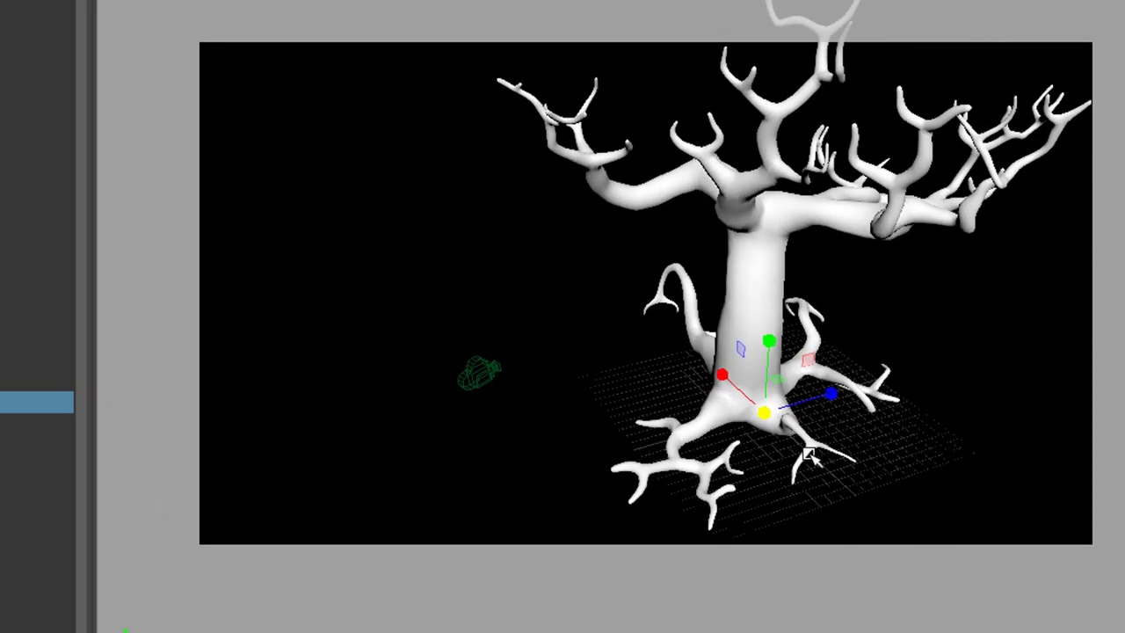
alt+drag(813, 436, 914, 437)
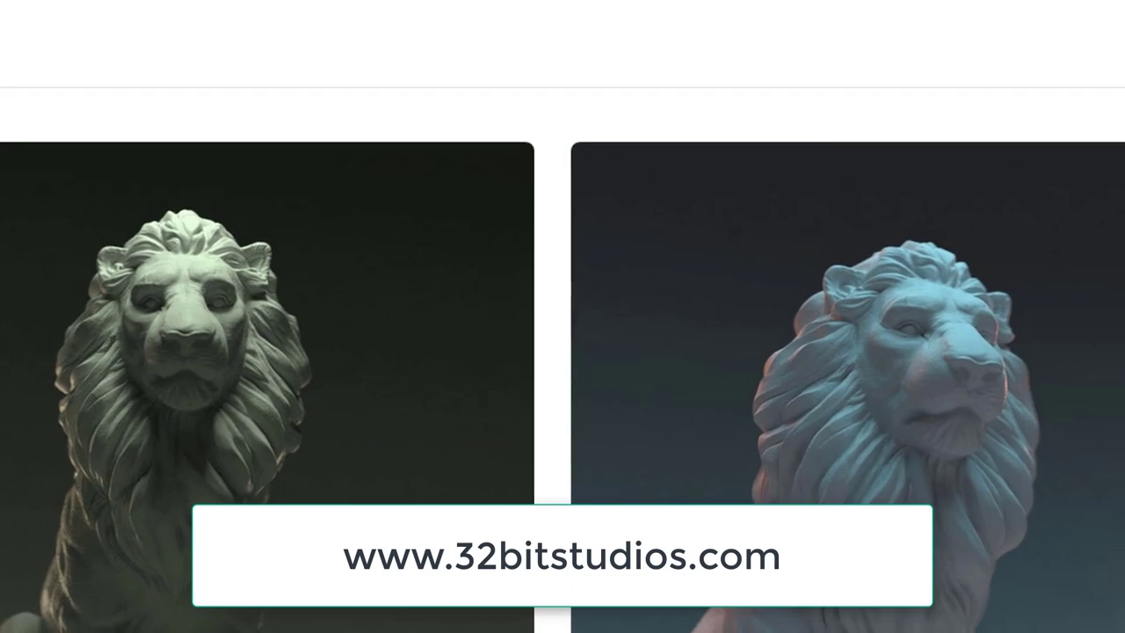
- Scroll the product page past the lion renders to the 'WHATS INCLUDED?' list
scroll(563, 316, down, 5)
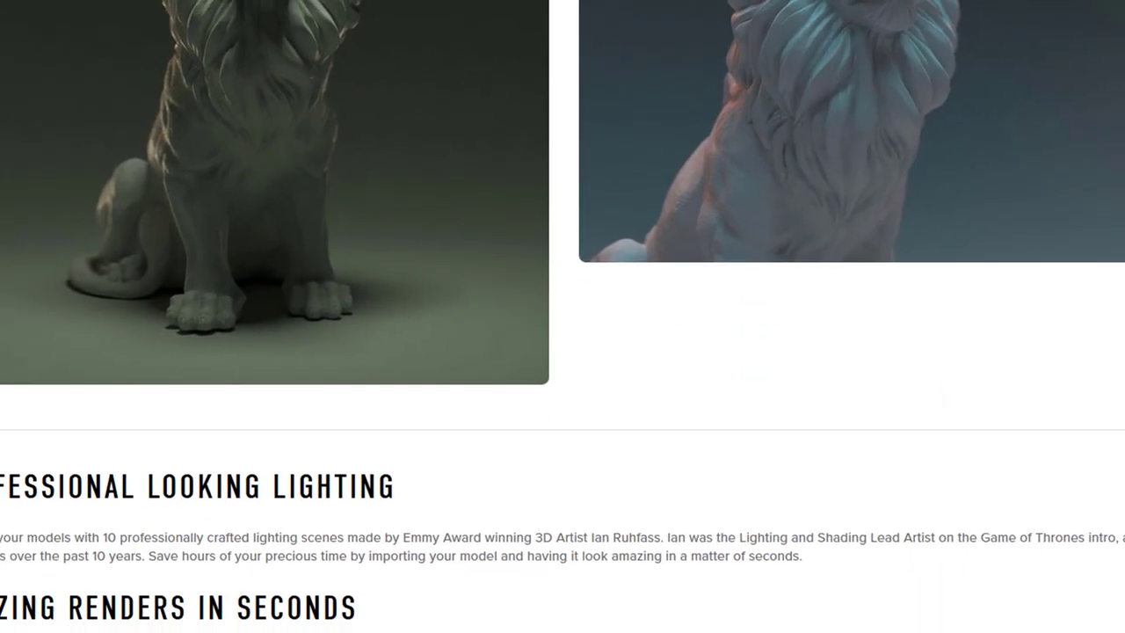
scroll(1112, 350, down, 3)
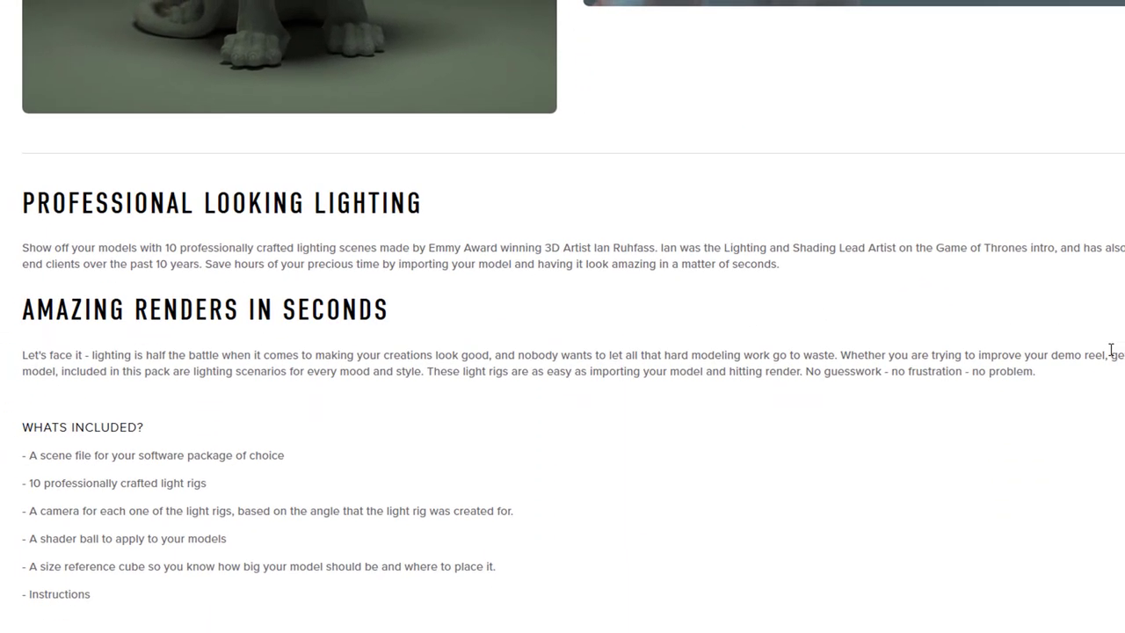